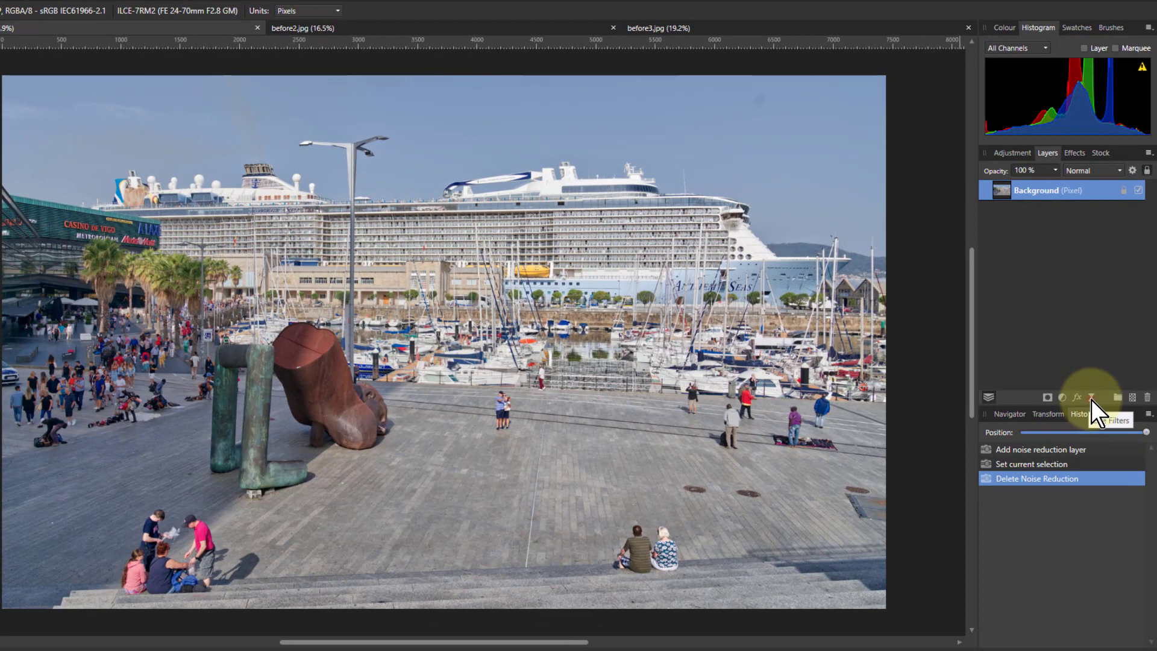
Add a live Denoise filter above the Background layer and a live High Pass filter on top of it
{"action": "left_click", "coordinate": [1091, 399]}
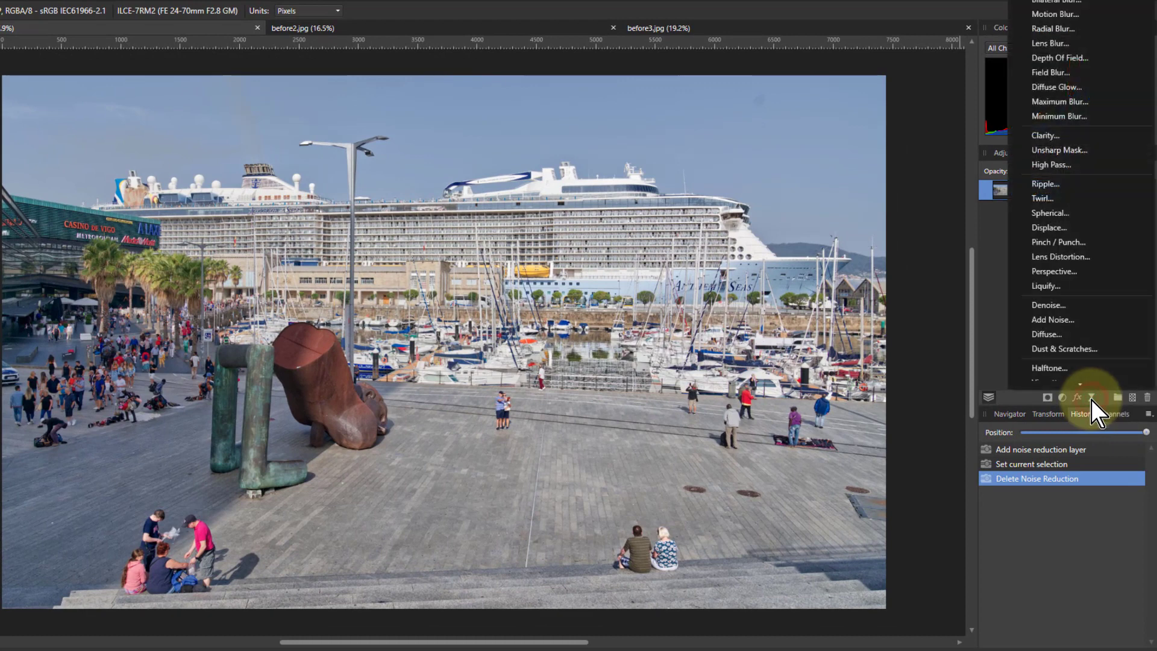
{"action": "left_click", "coordinate": [1046, 297]}
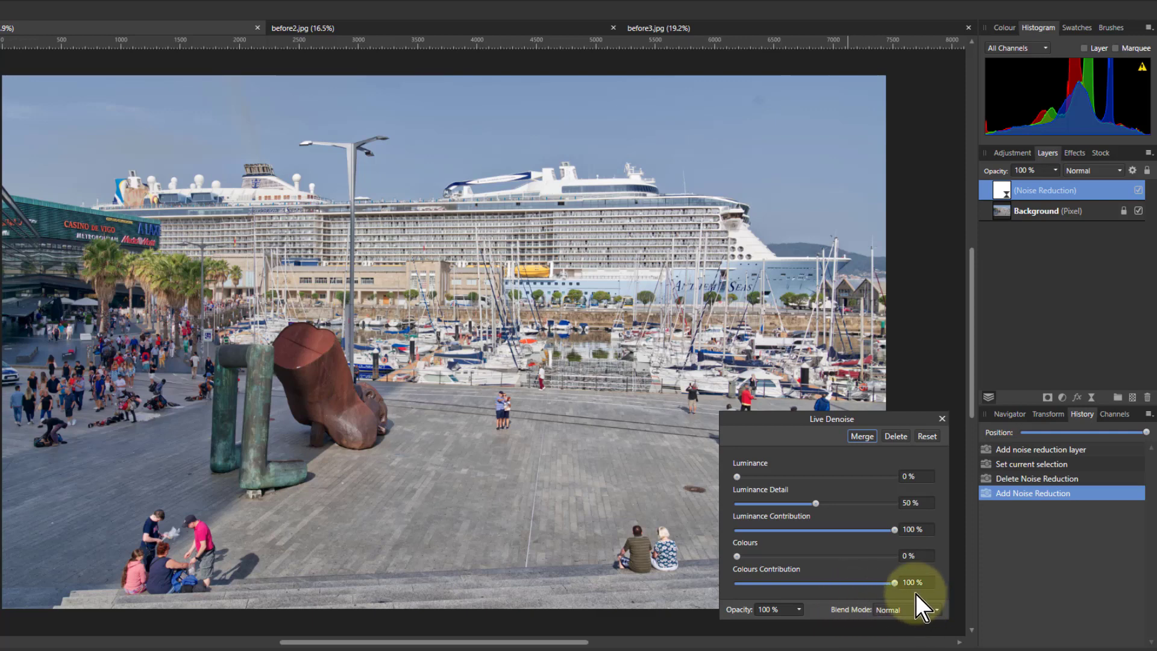
{"action": "left_click", "coordinate": [1093, 396]}
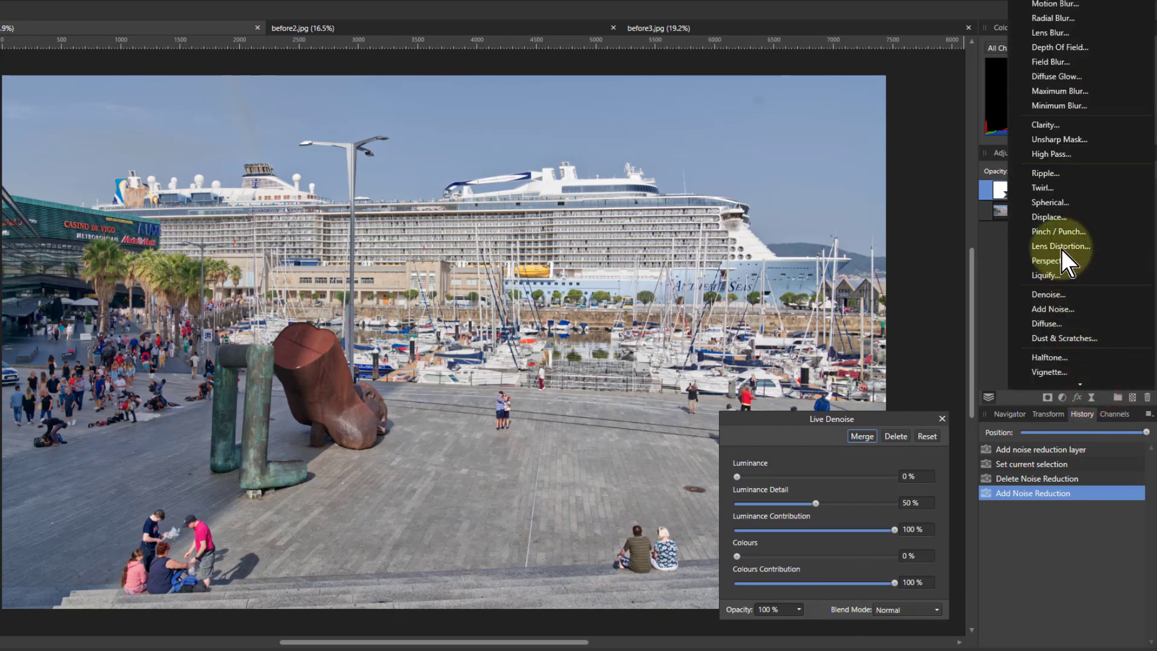
{"action": "left_click", "coordinate": [1045, 156]}
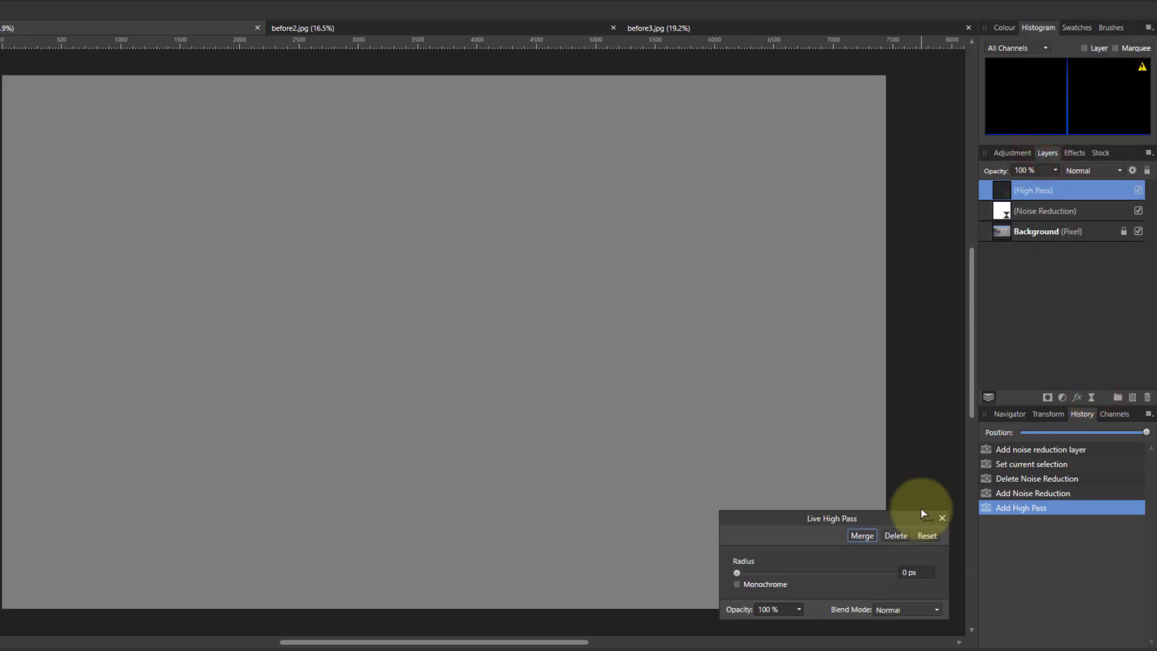
Make the High Pass filter monochrome with a 1 px radius and the Linear Light blend mode
{"action": "left_click", "coordinate": [737, 584]}
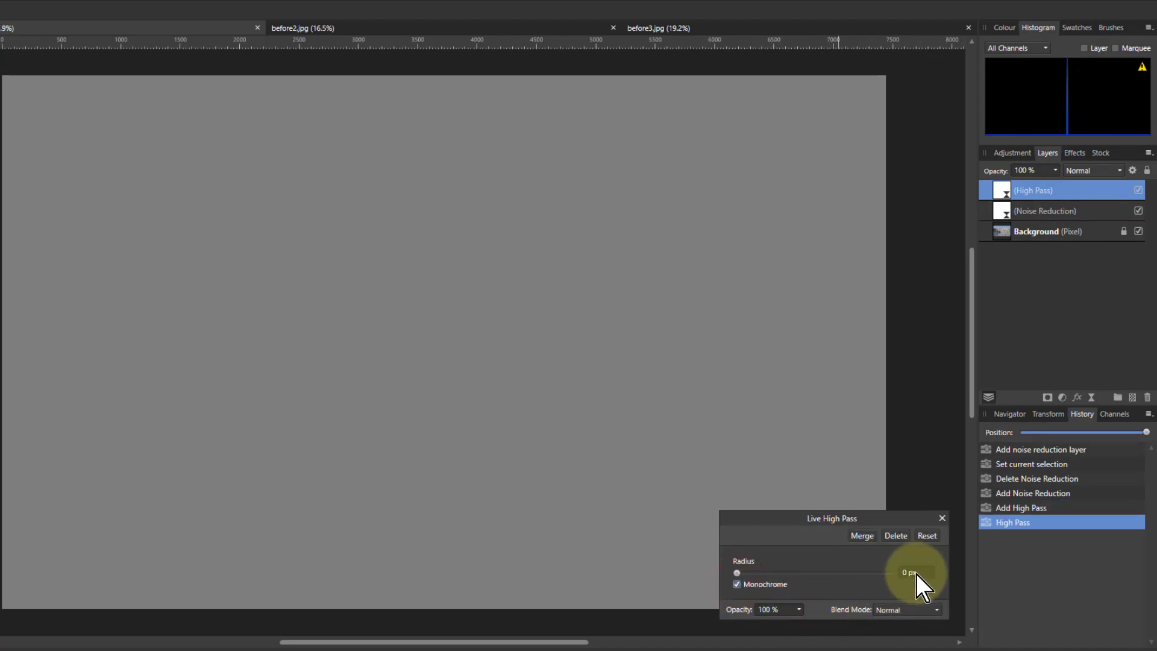
{"action": "scroll", "coordinate": [917, 574], "scroll_direction": "up", "scroll_amount": 1}
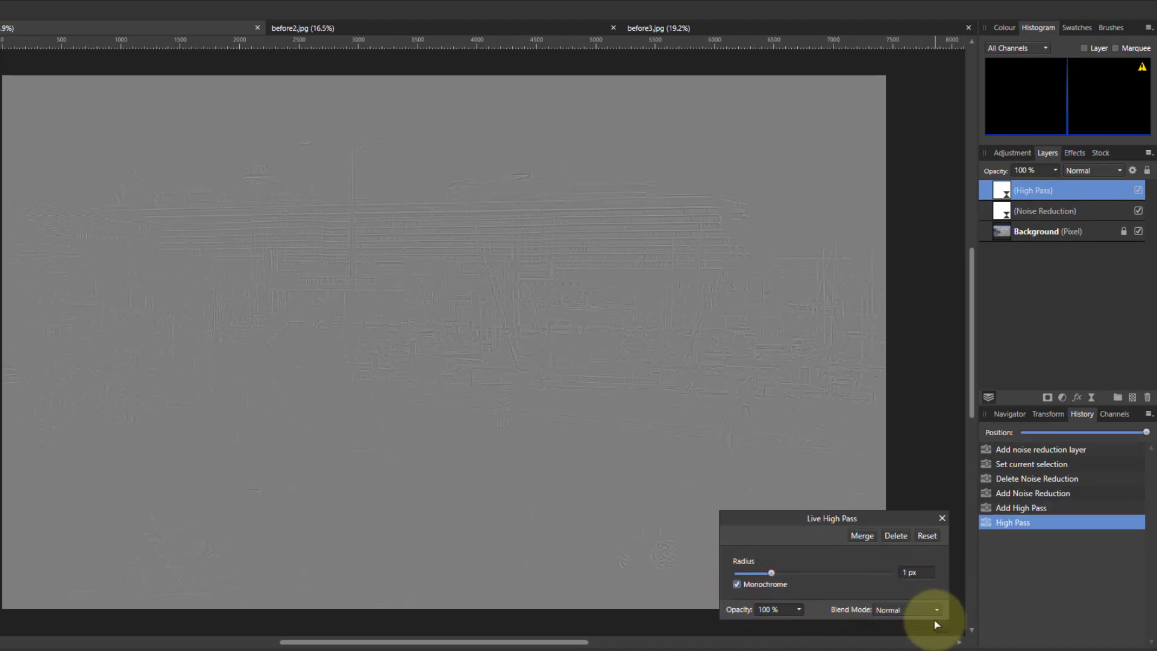
{"action": "left_click", "coordinate": [905, 612]}
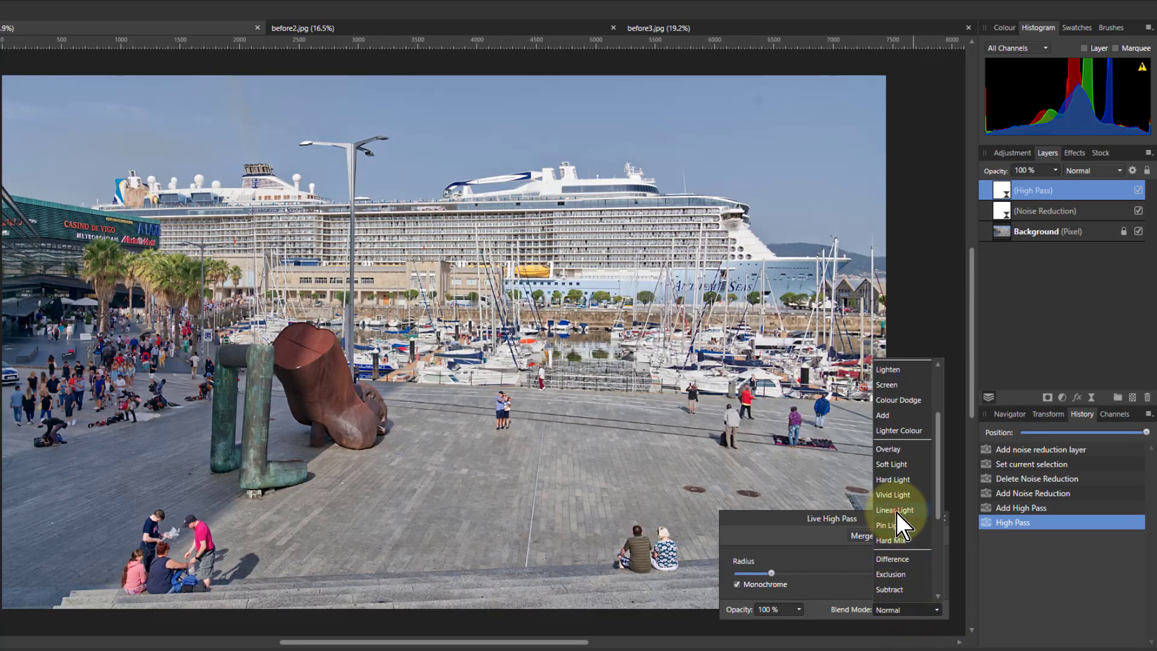
{"action": "left_click", "coordinate": [895, 511]}
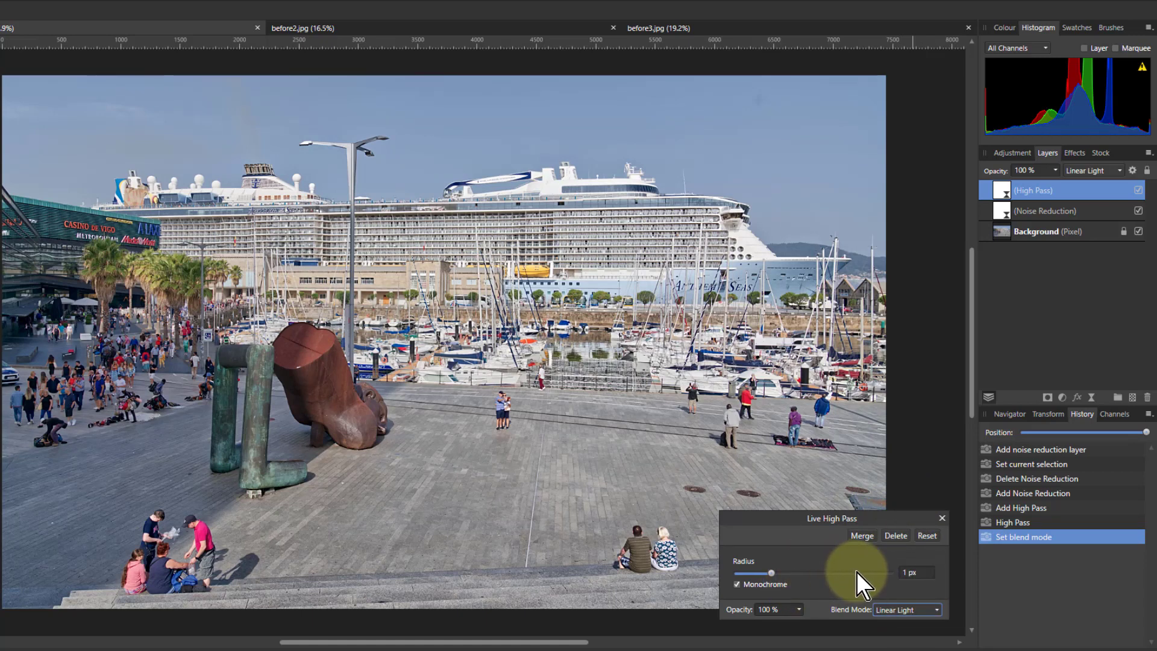
Duplicate the High Pass layer and set the copy's radius to 0.1 px
{"action": "key", "text": "ctrl+j"}
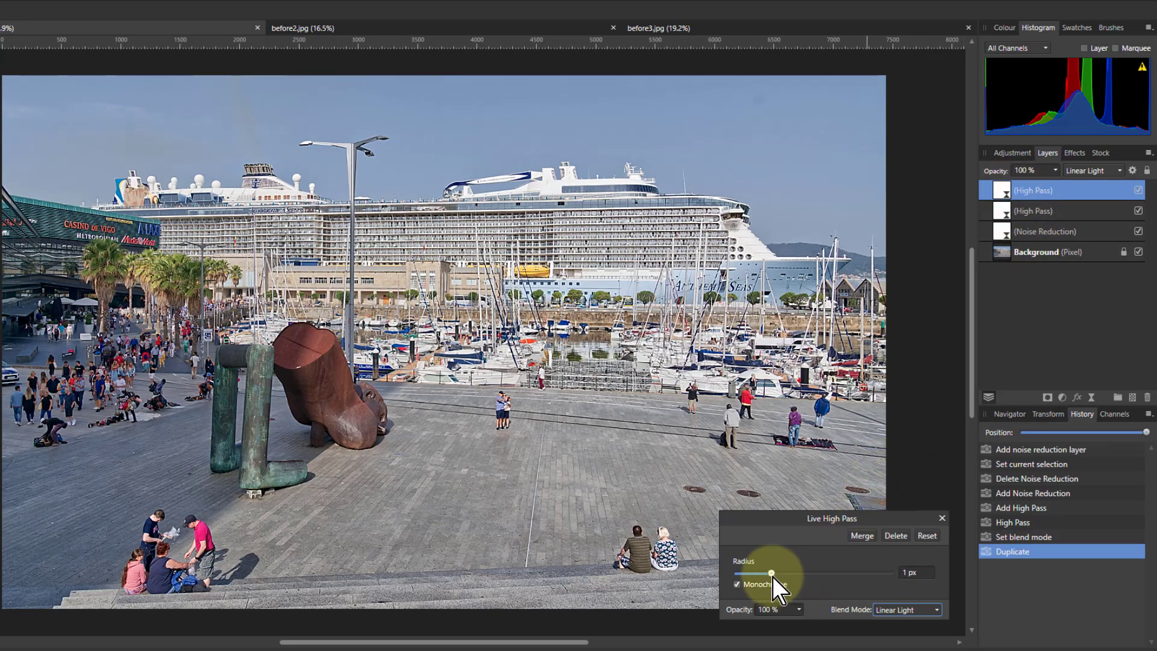
{"action": "left_click_drag", "start_coordinate": [772, 577], "coordinate": [741, 574]}
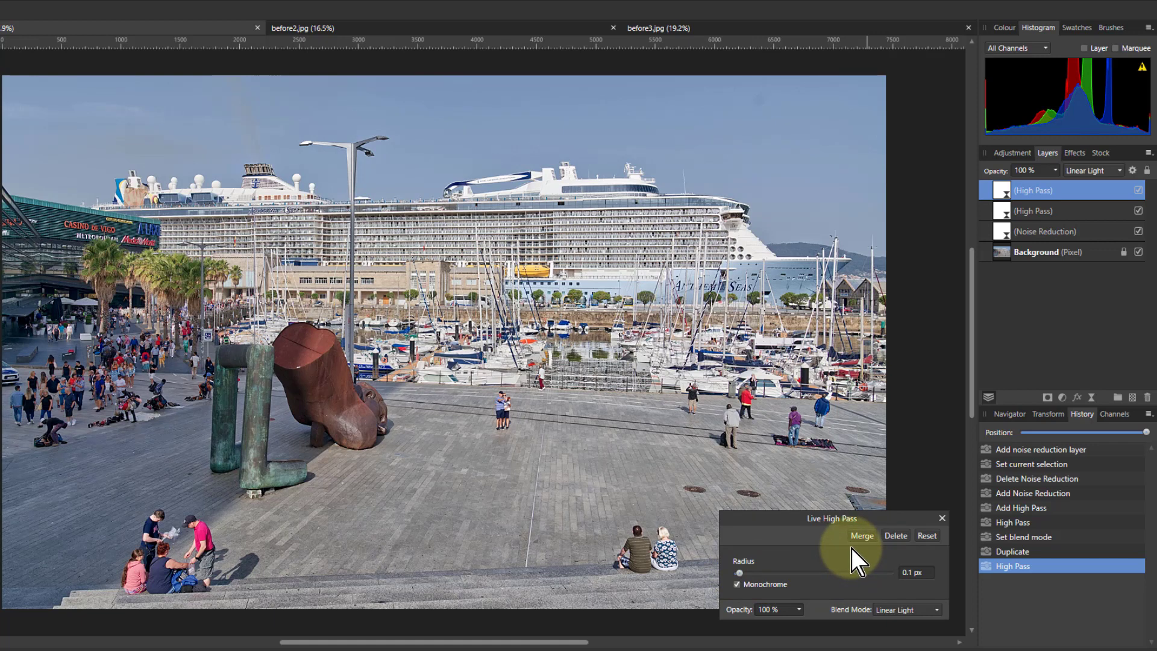
{"action": "left_click", "coordinate": [941, 518]}
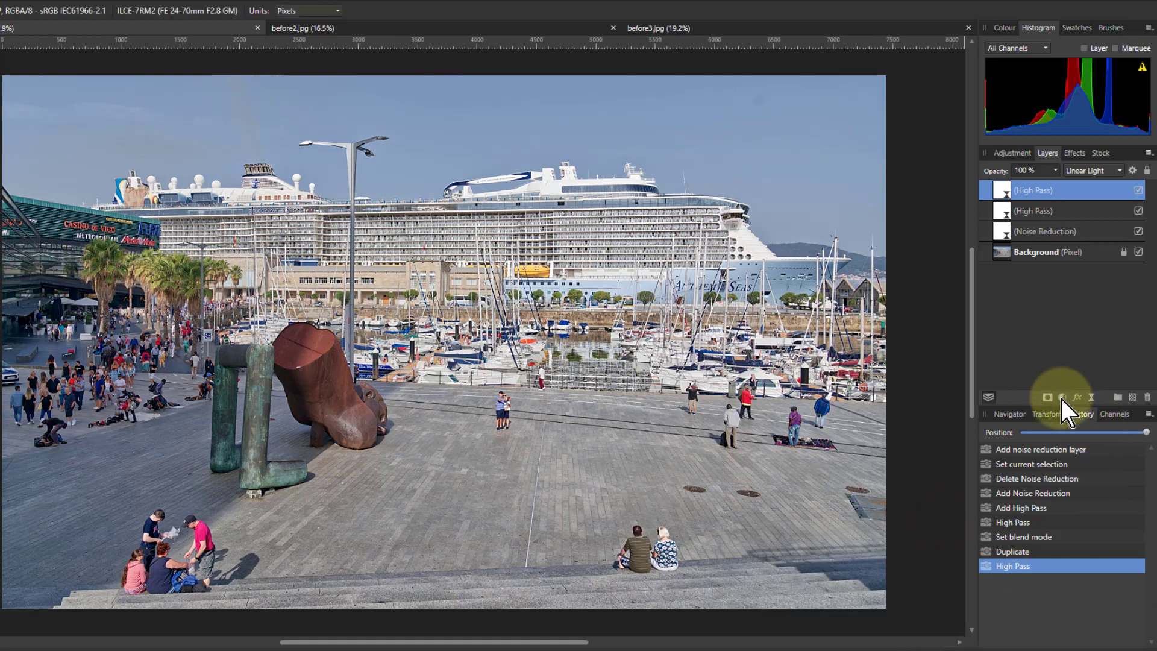
Add a live Clarity filter with a strength of 40%
{"action": "left_click", "coordinate": [1094, 400]}
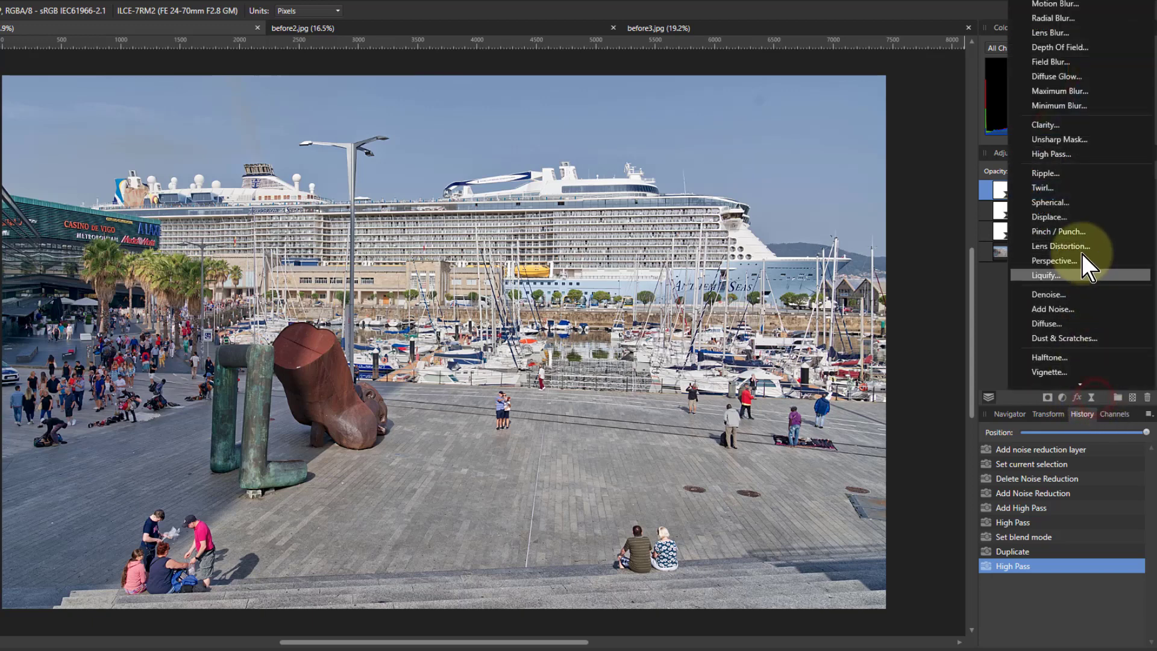
{"action": "left_click", "coordinate": [1054, 126]}
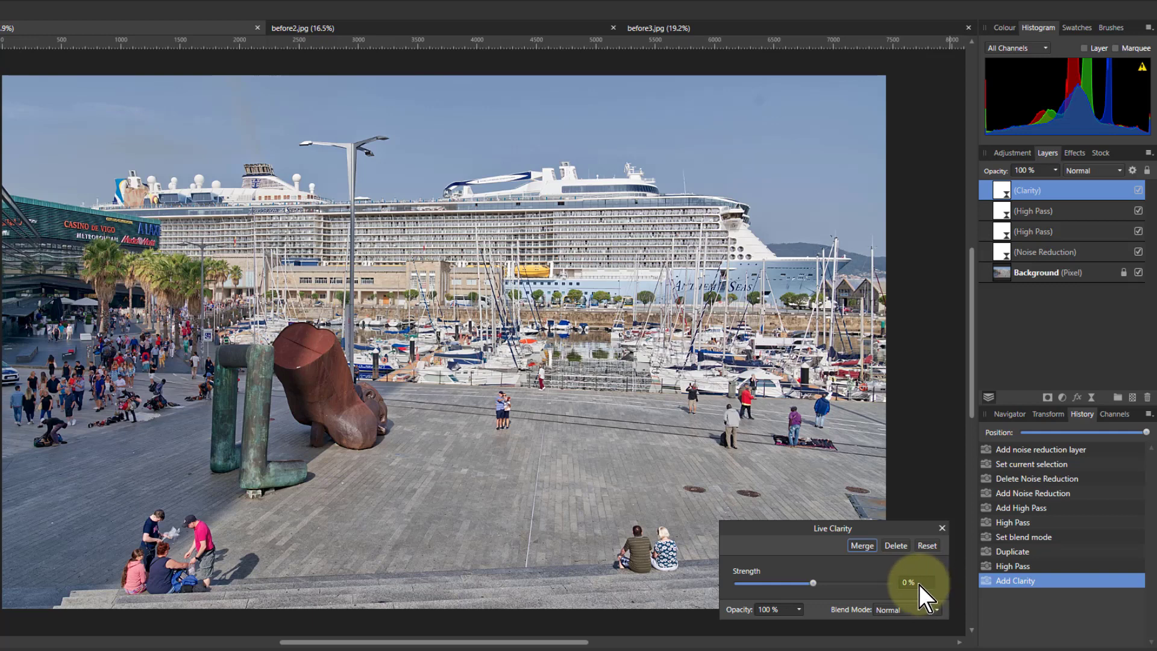
{"action": "scroll", "coordinate": [919, 585], "scroll_direction": "up", "scroll_amount": 2}
{"action": "scroll", "coordinate": [920, 584], "scroll_direction": "up", "scroll_amount": 2}
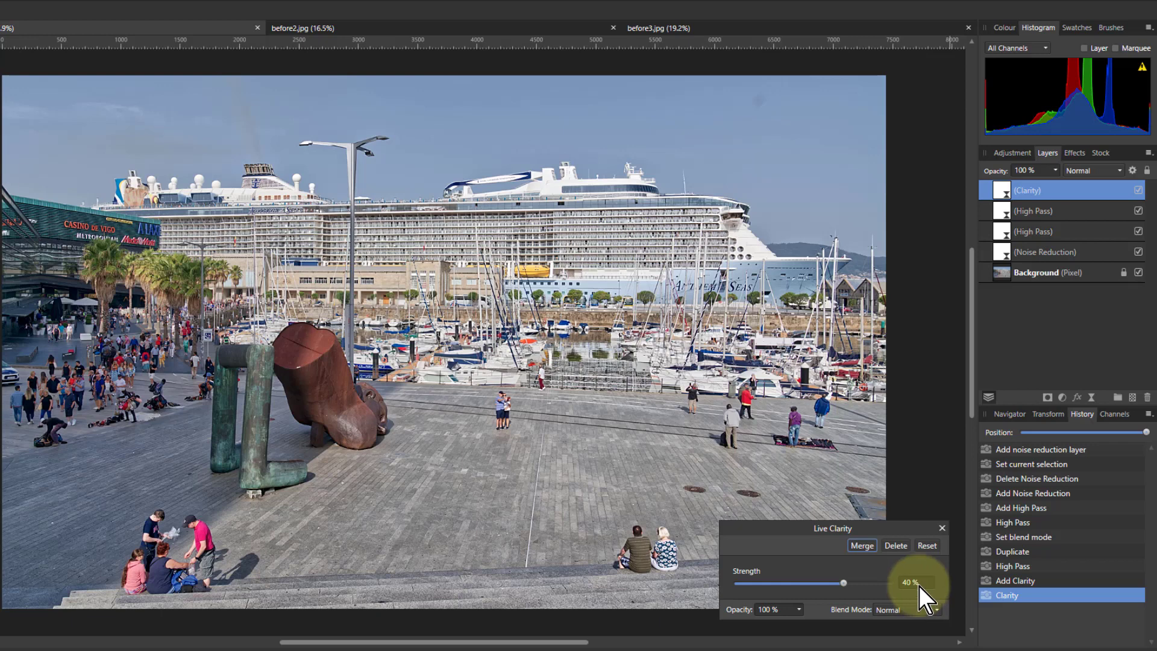
{"action": "left_click", "coordinate": [942, 529]}
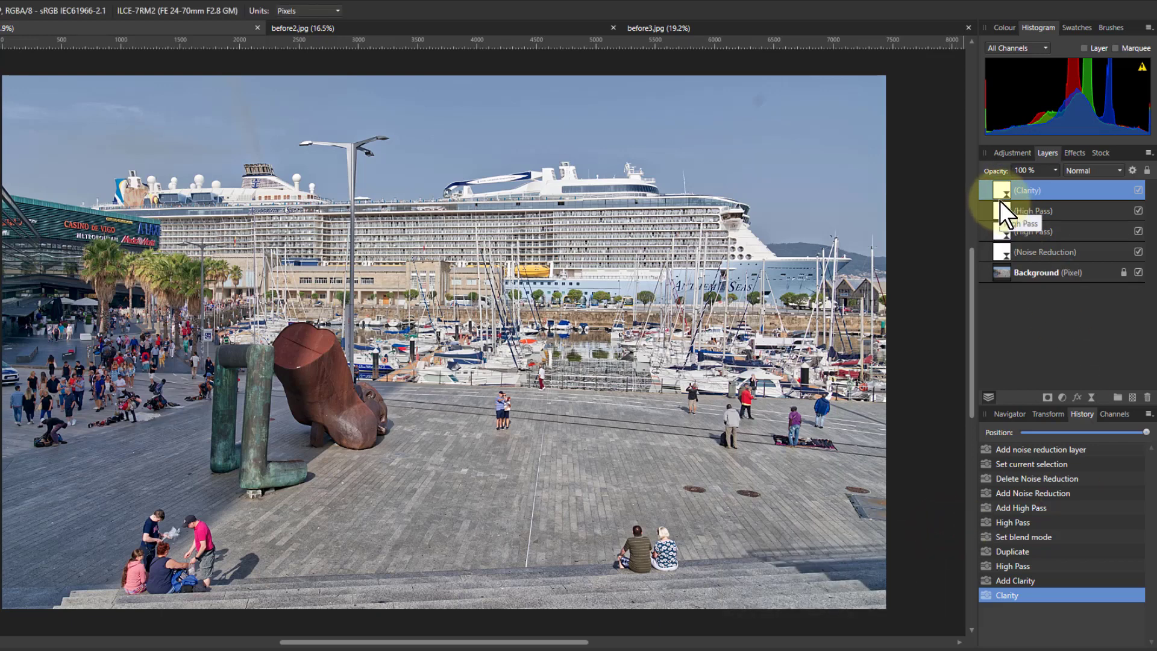
Add a Brightness and Contrast adjustment with the contrast set to 20%
{"action": "left_click", "coordinate": [1061, 398]}
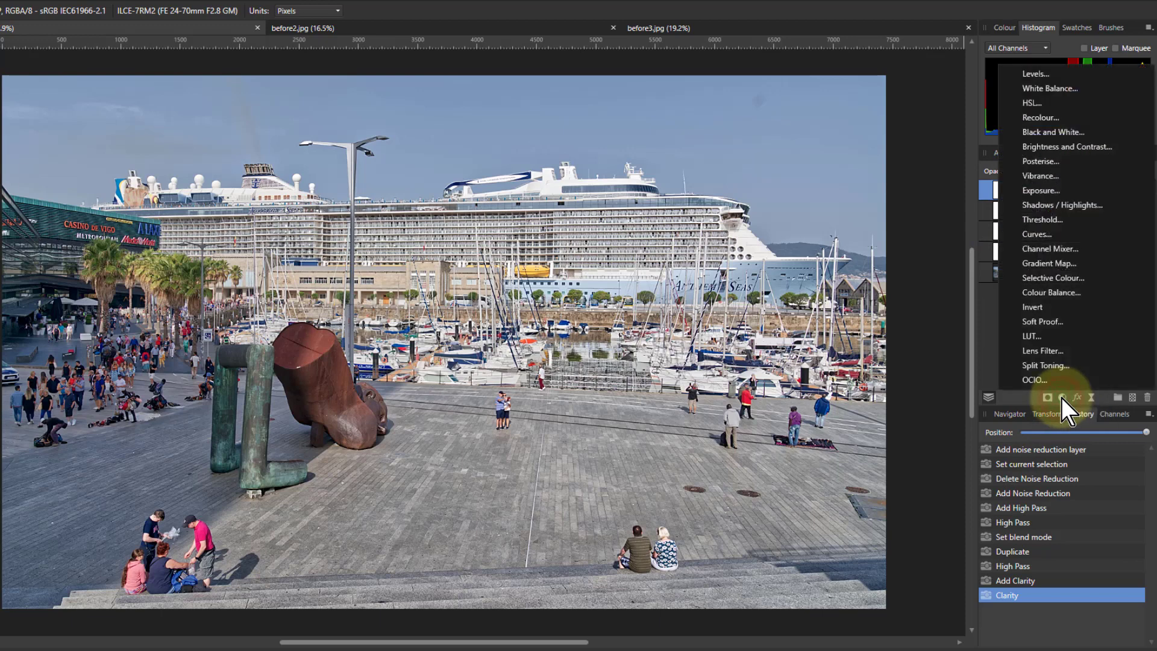
{"action": "left_click", "coordinate": [1079, 147]}
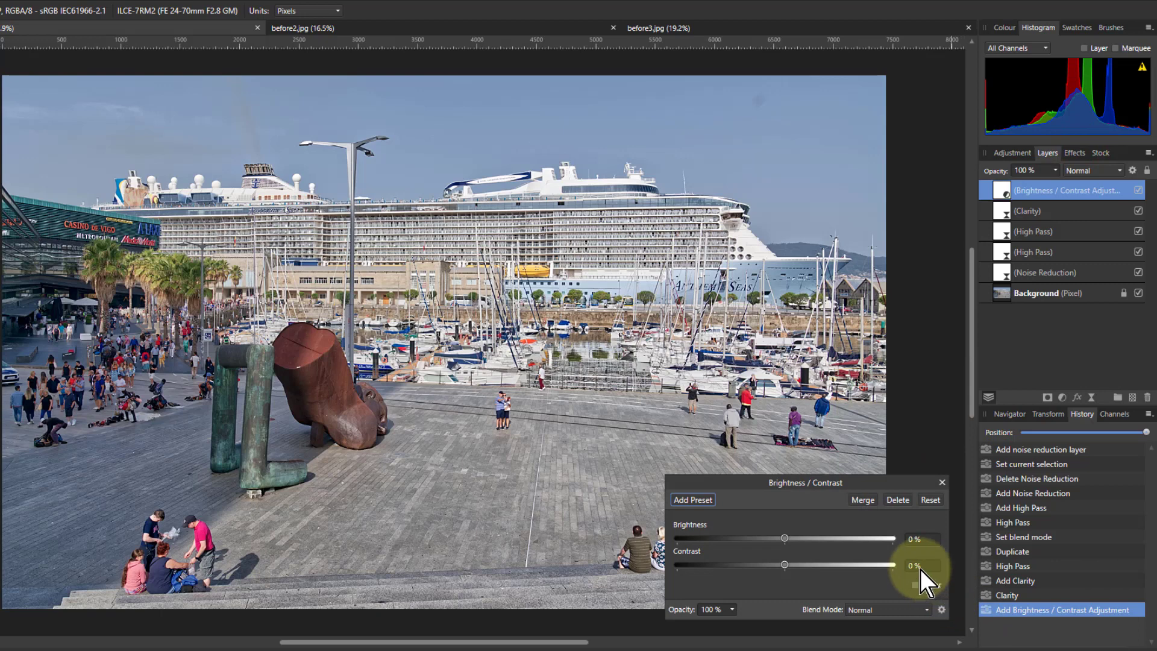
{"action": "scroll", "coordinate": [917, 571], "scroll_direction": "up", "scroll_amount": 2}
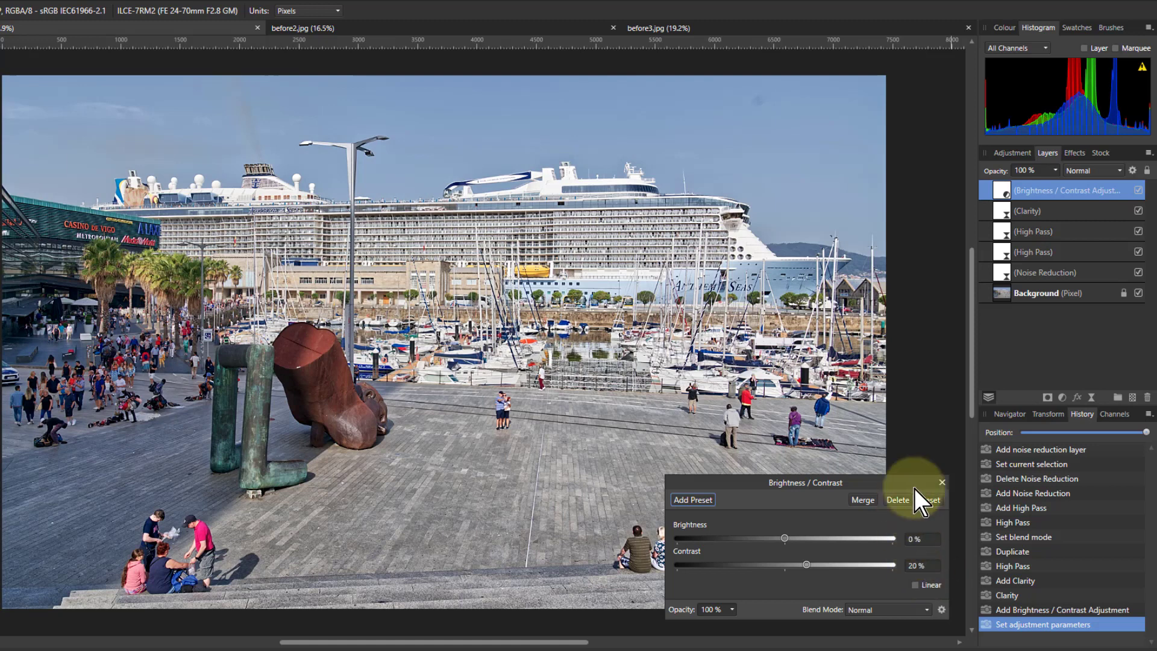
{"action": "left_click", "coordinate": [941, 483]}
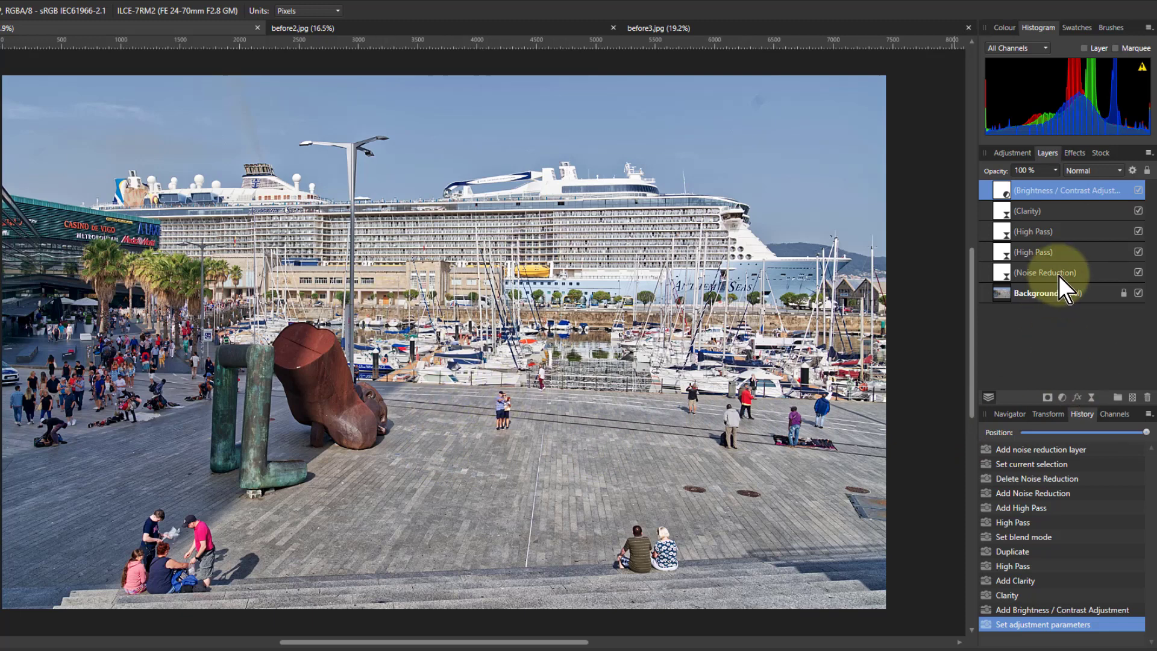
Select all five layers above the Background and compare the photo with them hidden and shown, including the ship's balconies up close
{"action": "left_click", "coordinate": [1077, 274], "text": "shift"}
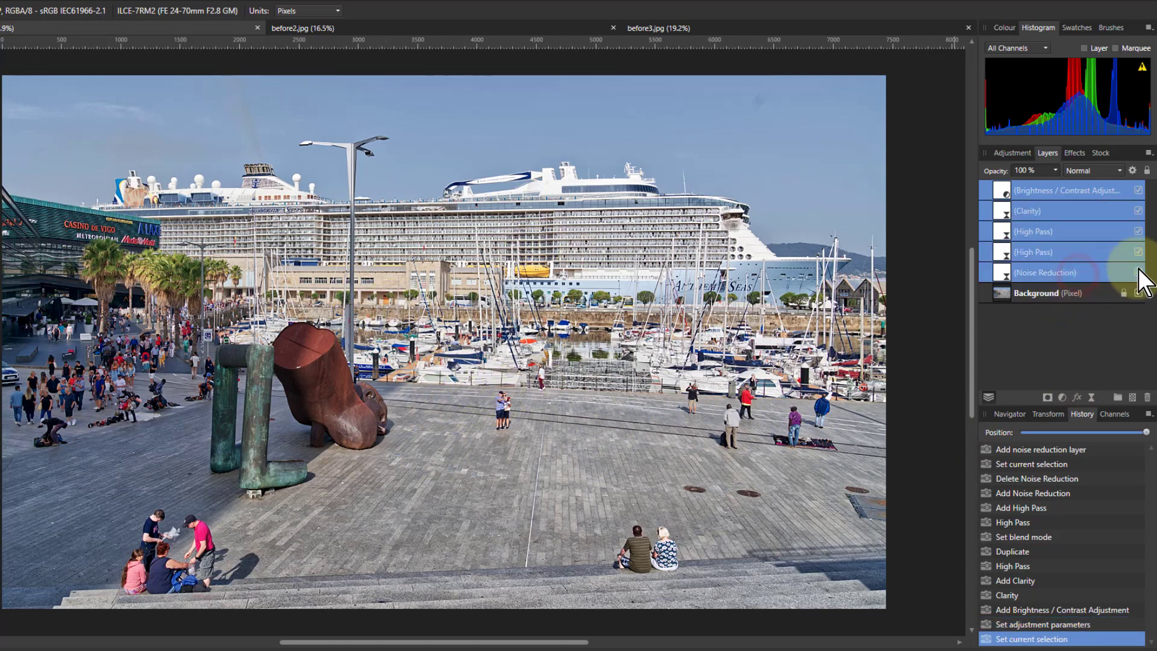
{"action": "left_click", "coordinate": [1138, 273]}
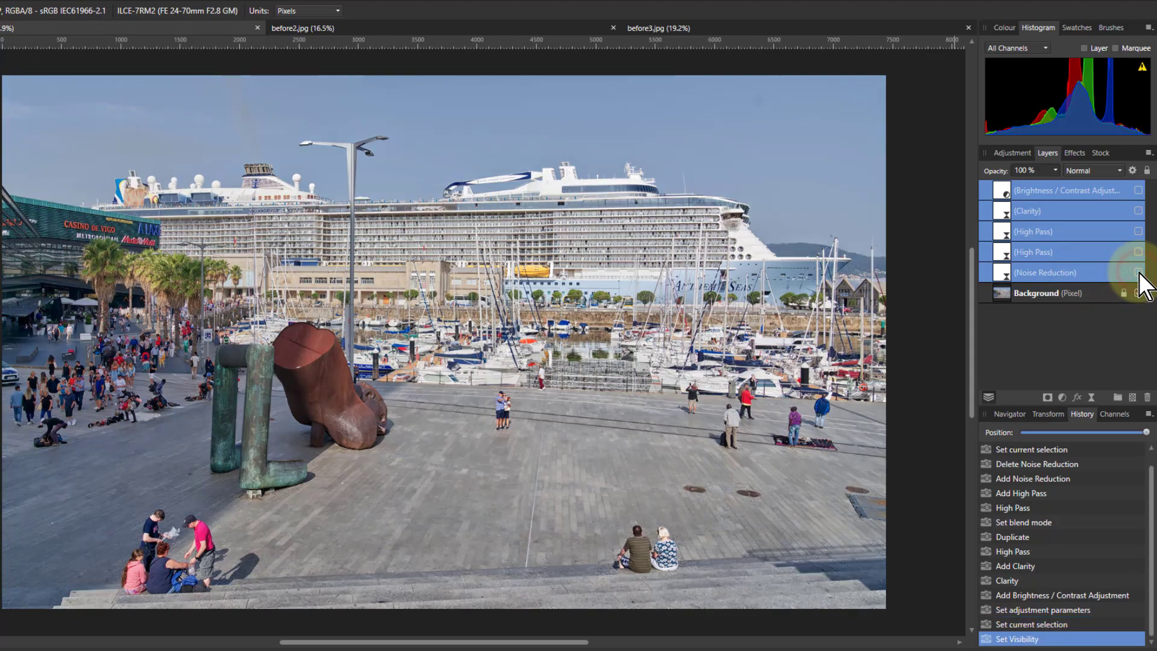
{"action": "left_click", "coordinate": [1138, 273]}
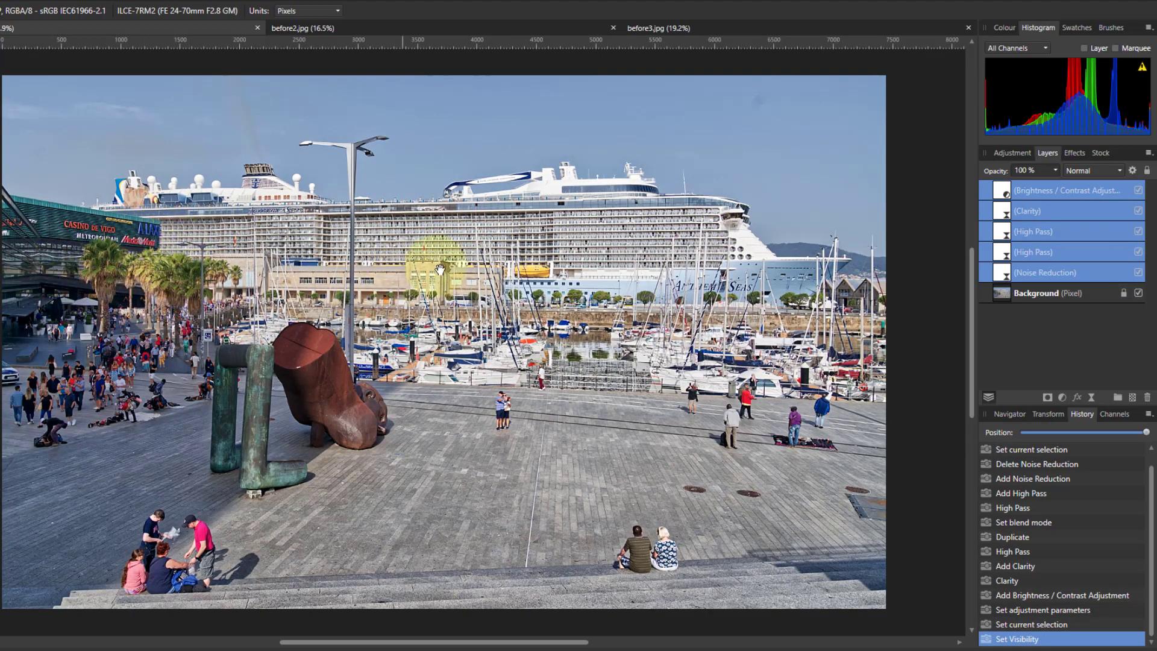
{"action": "scroll", "coordinate": [476, 252], "scroll_direction": "up", "scroll_amount": 3}
{"action": "scroll", "coordinate": [476, 252], "scroll_direction": "up", "scroll_amount": 5}
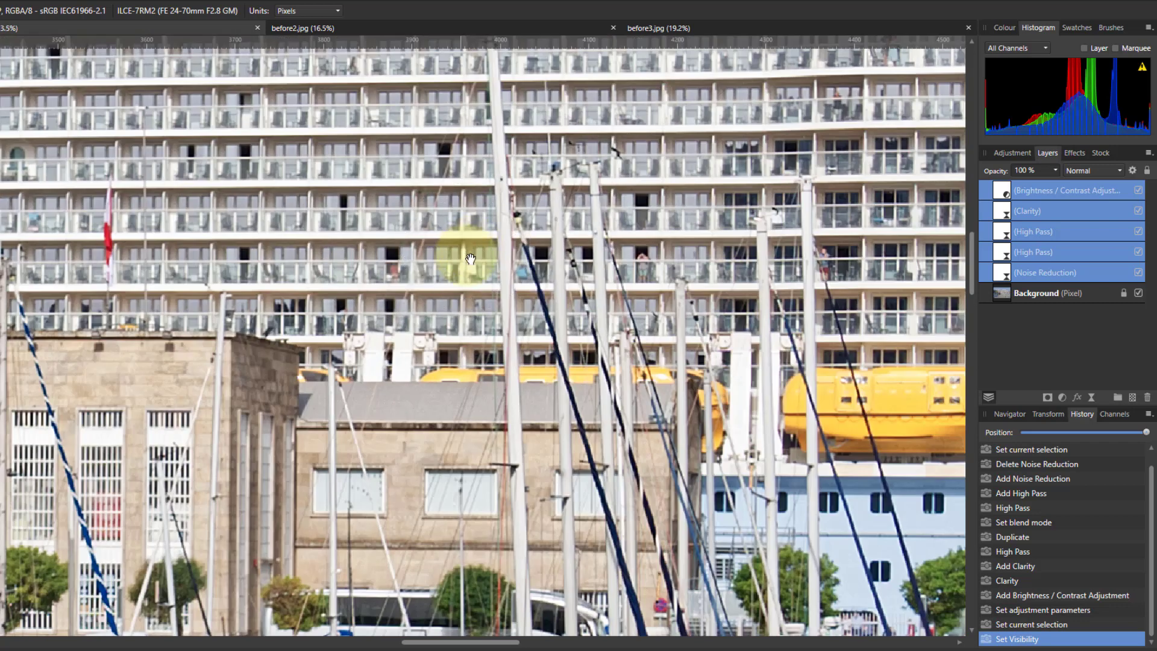
{"action": "left_click", "coordinate": [1138, 271]}
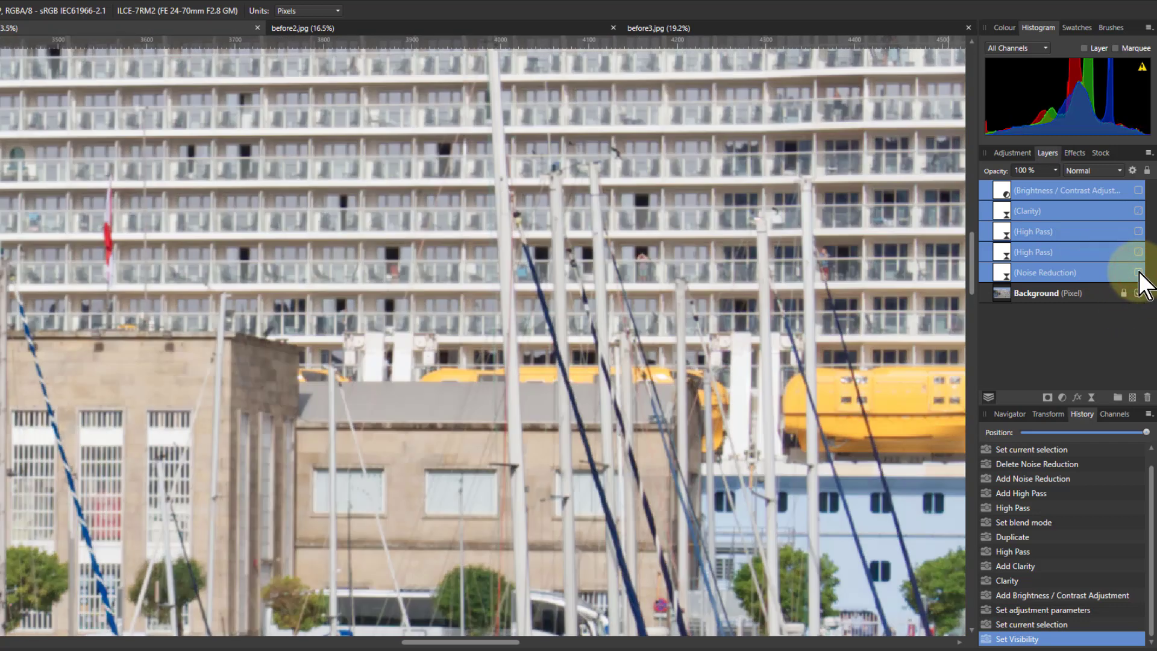
{"action": "left_click", "coordinate": [1138, 271]}
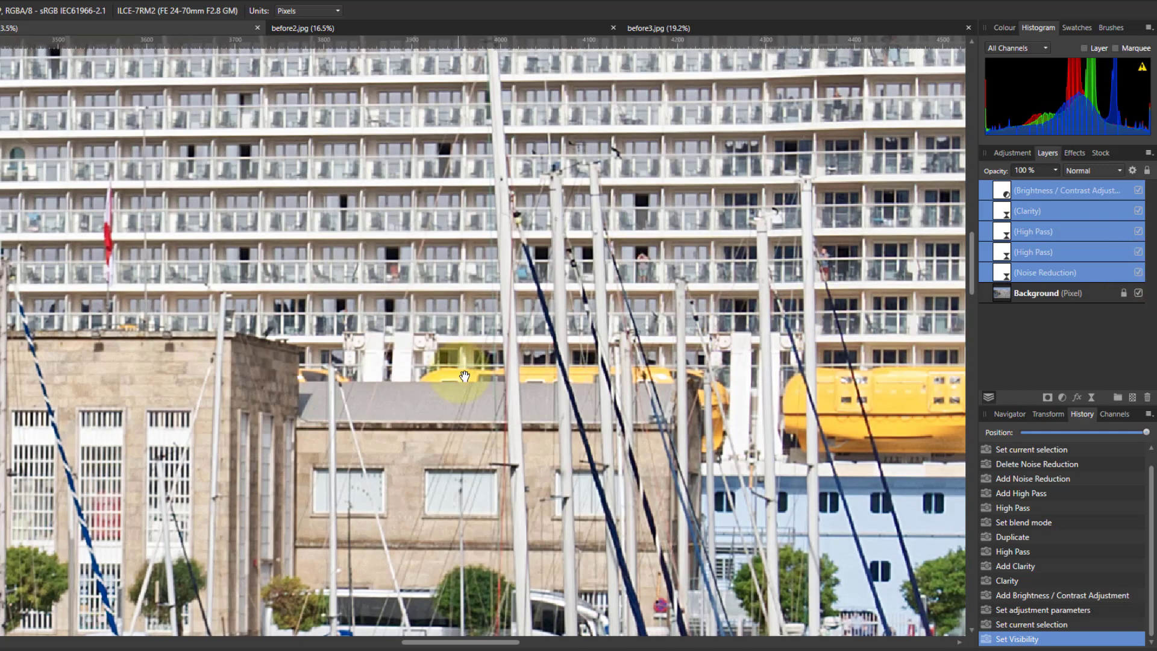
Reopen the Noise Reduction layer's settings and set its Luminance to 15% while judging the stone wall at pixel level
{"action": "scroll", "coordinate": [400, 460], "scroll_direction": "up", "scroll_amount": 5}
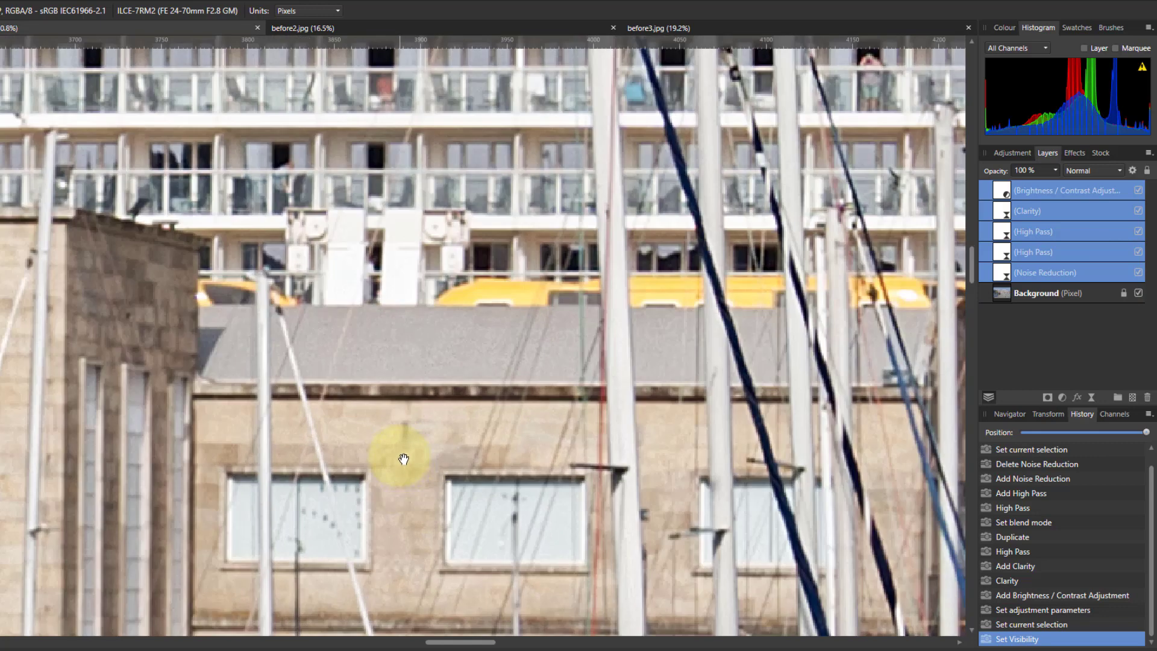
{"action": "scroll", "coordinate": [403, 459], "scroll_direction": "up", "scroll_amount": 3}
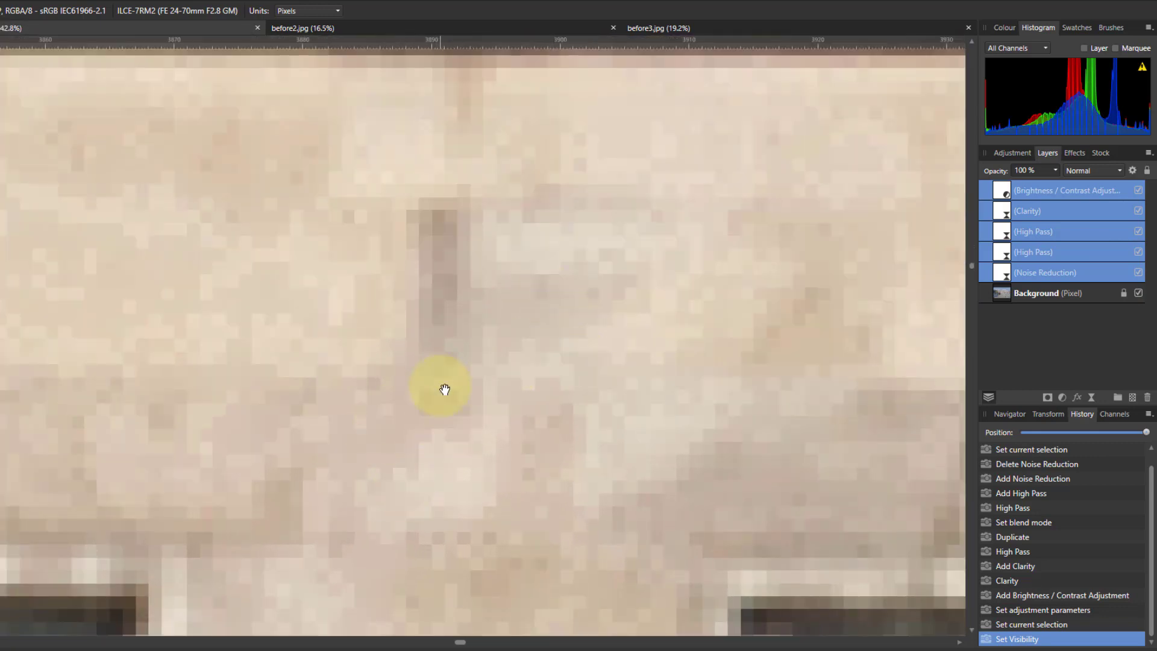
{"action": "scroll", "coordinate": [442, 390], "scroll_direction": "down", "scroll_amount": 1}
{"action": "left_click", "coordinate": [1035, 274]}
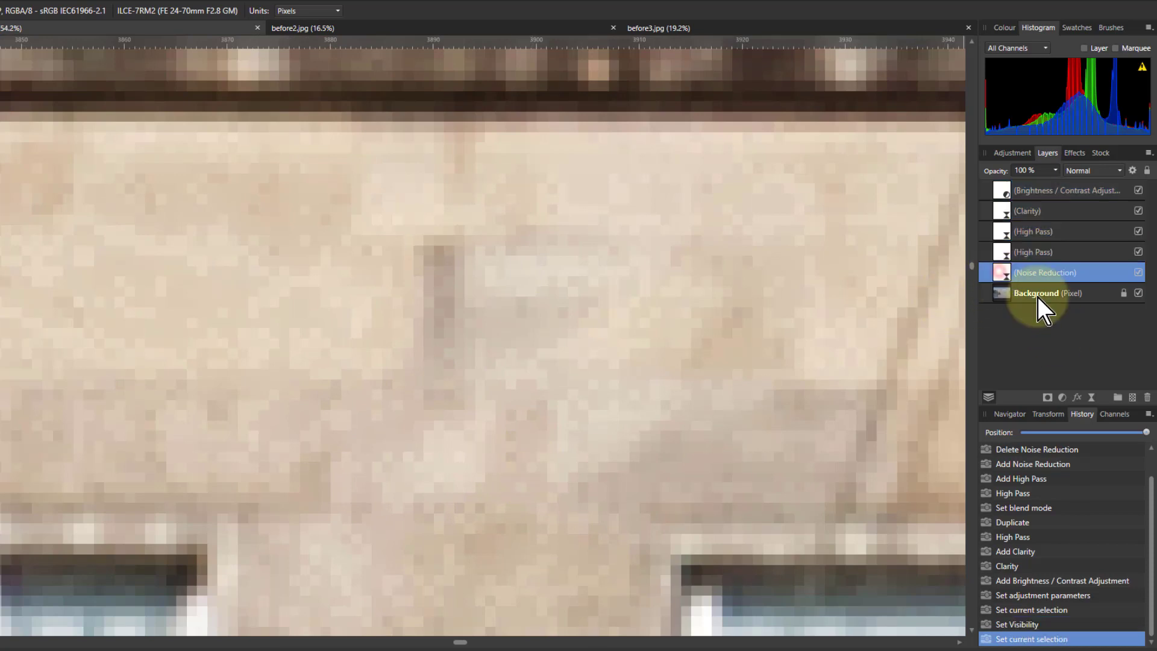
{"action": "double_click", "coordinate": [1002, 274]}
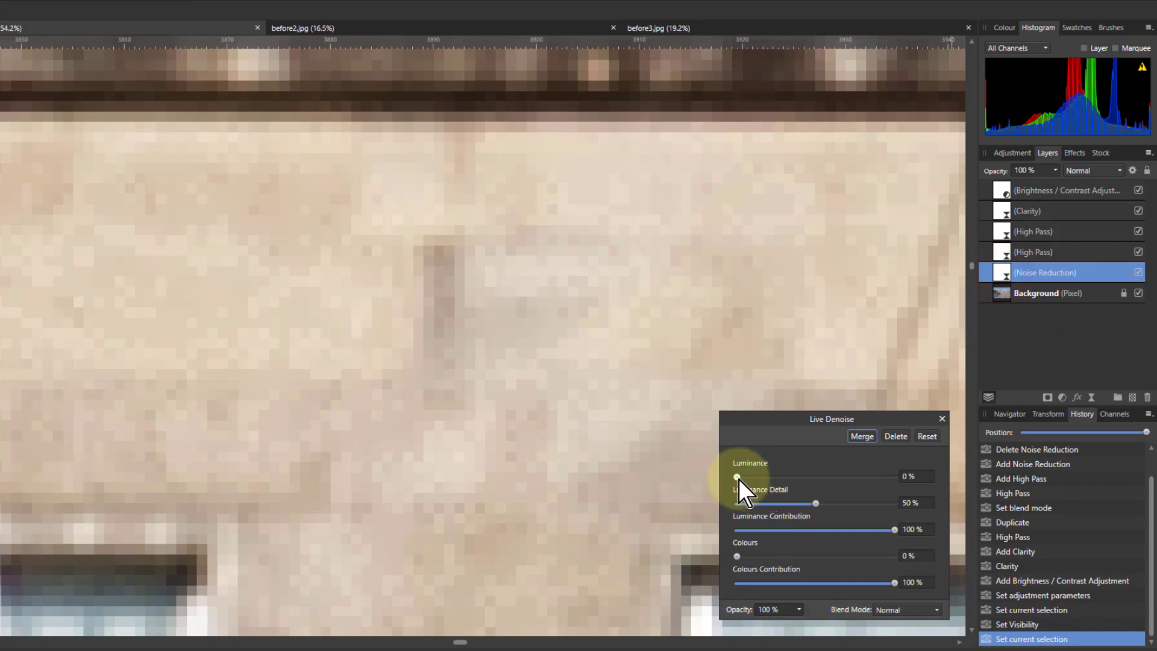
{"action": "left_click_drag", "start_coordinate": [735, 478], "coordinate": [764, 477]}
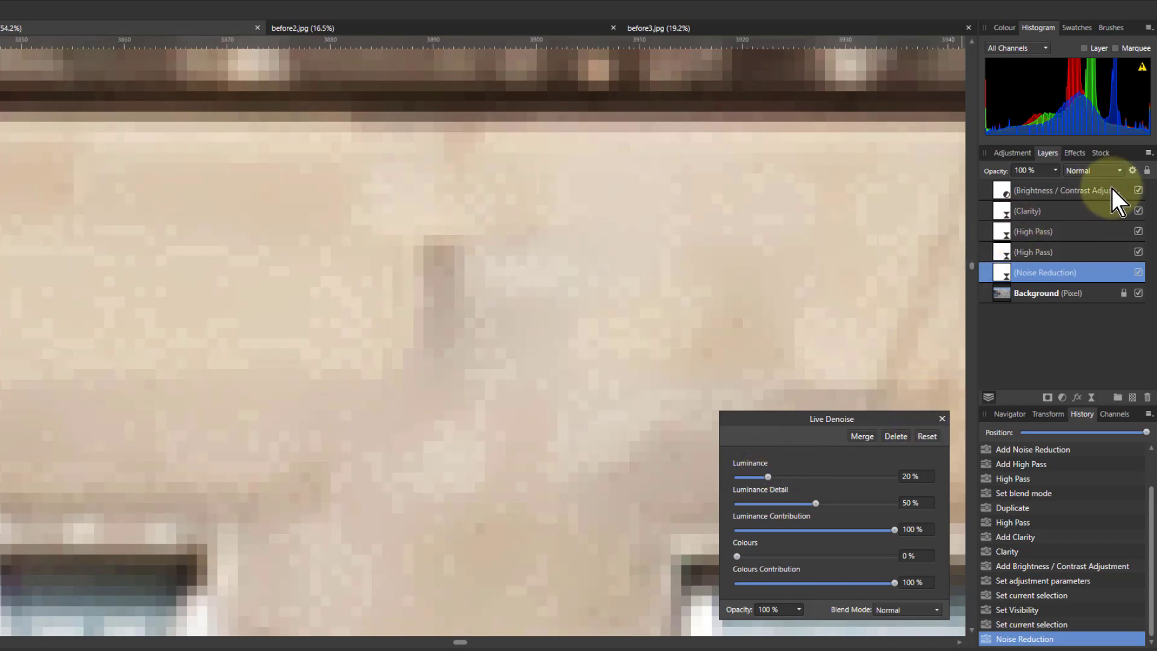
{"action": "mouse_move", "coordinate": [761, 479]}
{"action": "left_mouse_down"}
{"action": "mouse_move", "coordinate": [717, 479]}
{"action": "mouse_move", "coordinate": [760, 479]}
{"action": "left_mouse_up"}
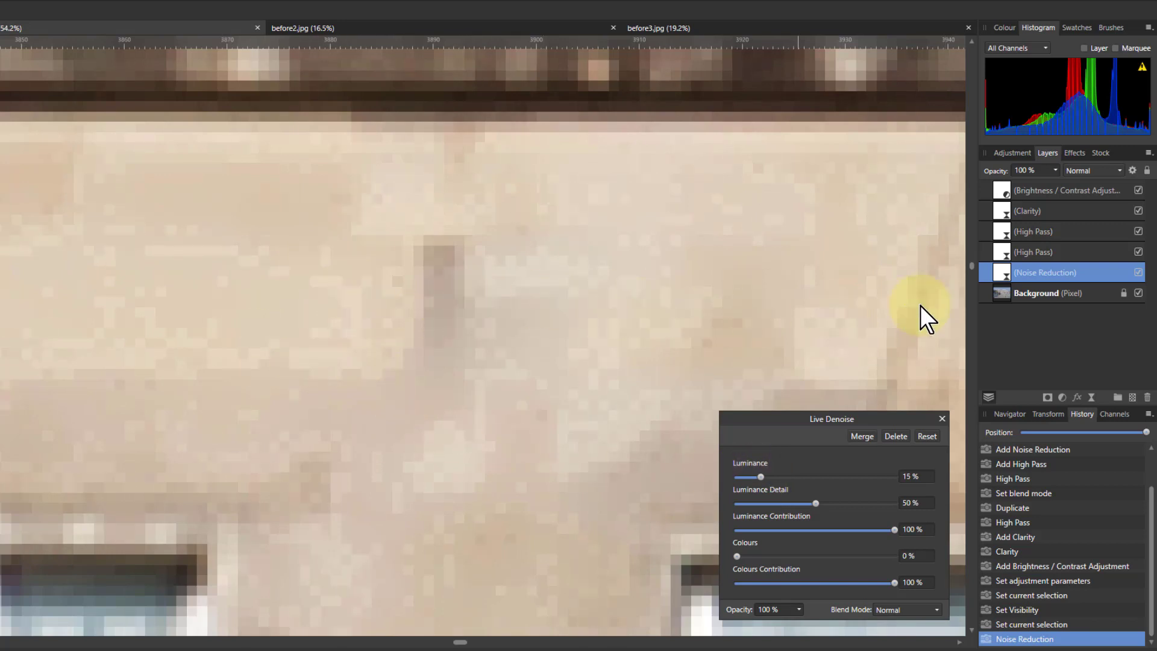
Hide the Brightness / Contrast, Clarity and upper High Pass layers, and set the Denoise filter's Luminance to 21%
{"action": "left_click", "coordinate": [1139, 191]}
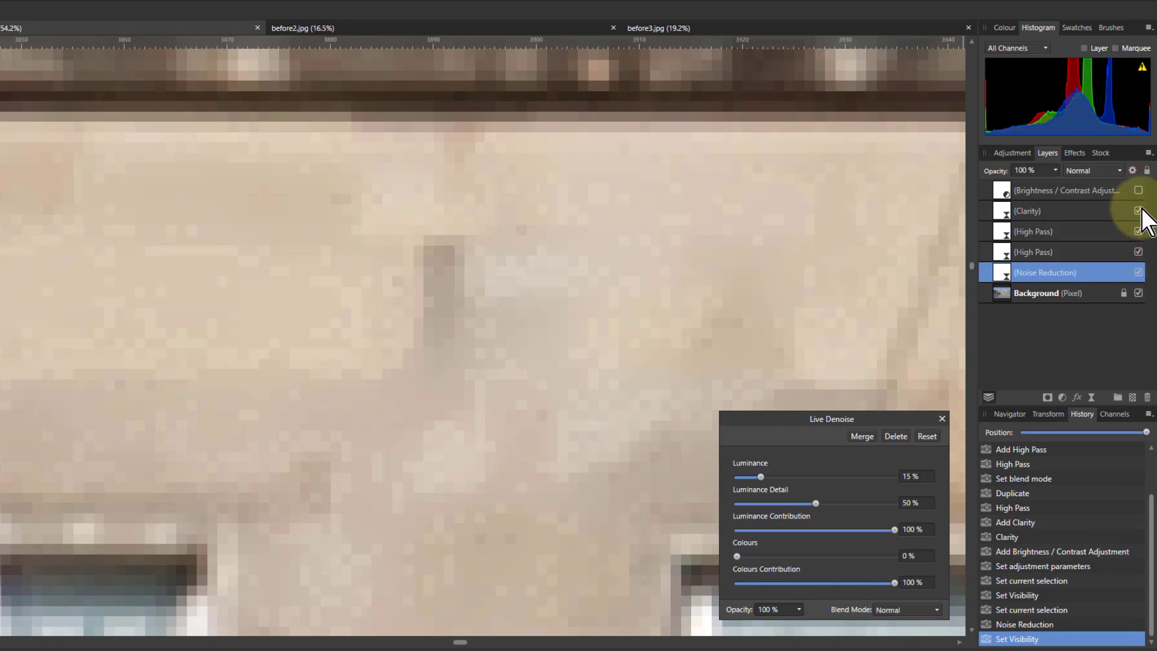
{"action": "left_click", "coordinate": [1138, 210]}
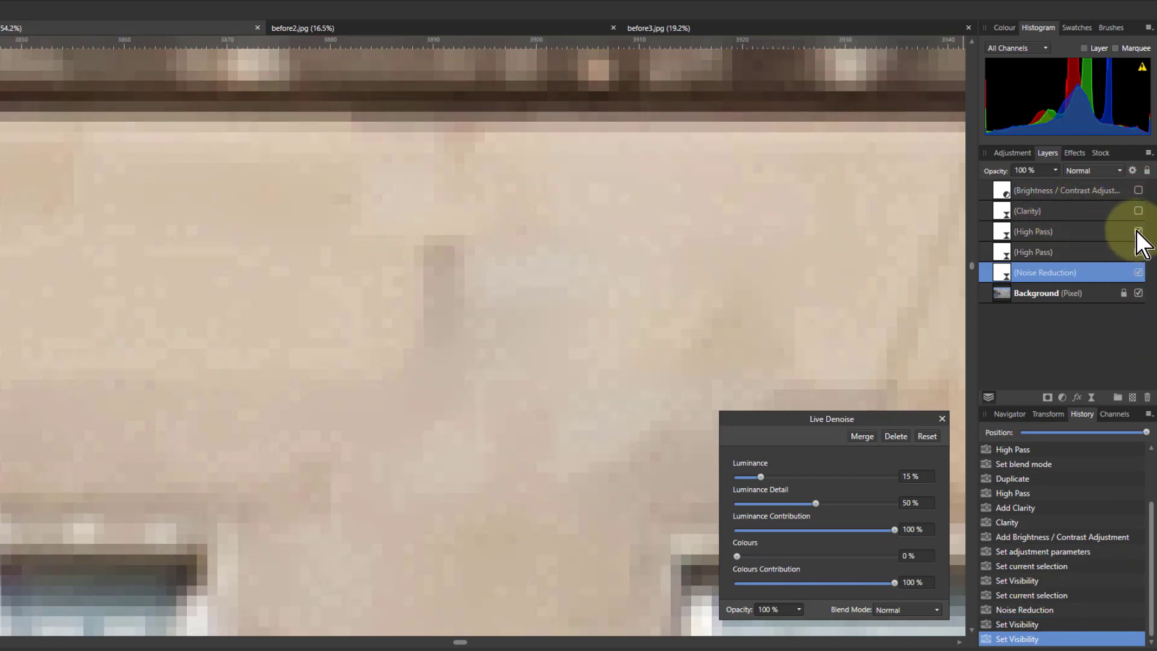
{"action": "left_click", "coordinate": [1139, 232]}
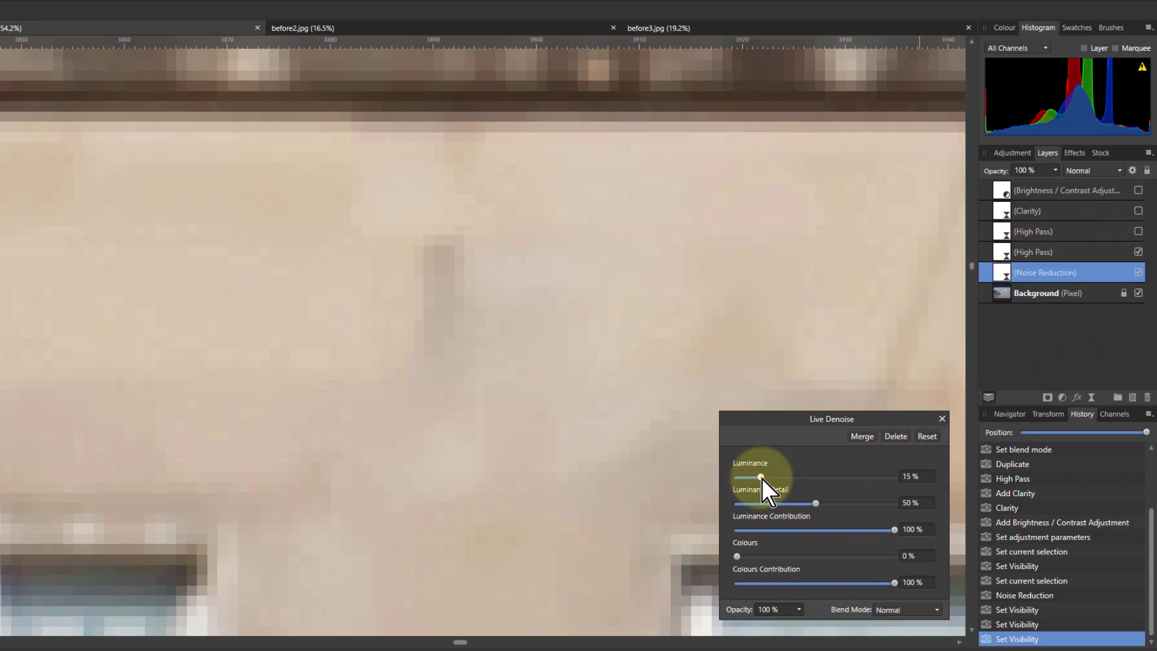
{"action": "mouse_move", "coordinate": [761, 480]}
{"action": "left_mouse_down"}
{"action": "mouse_move", "coordinate": [740, 483]}
{"action": "mouse_move", "coordinate": [779, 479]}
{"action": "left_mouse_up"}
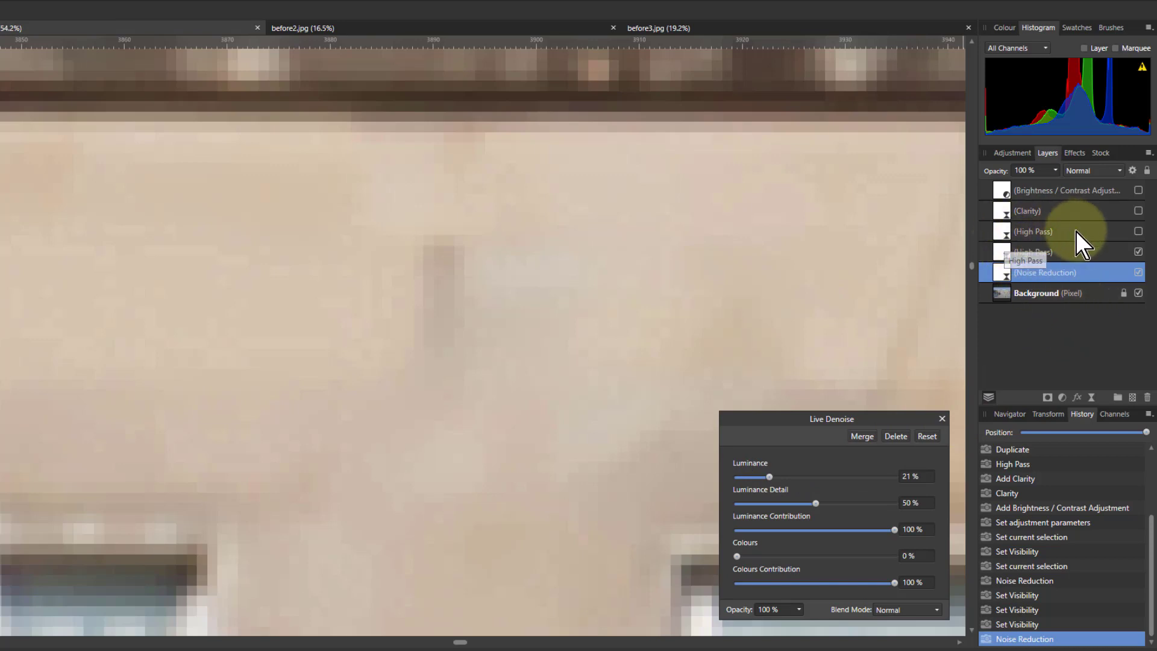
Show the upper High Pass layer again and reduce its opacity to 25% while judging the wall's noise up close
{"action": "left_click", "coordinate": [1138, 232]}
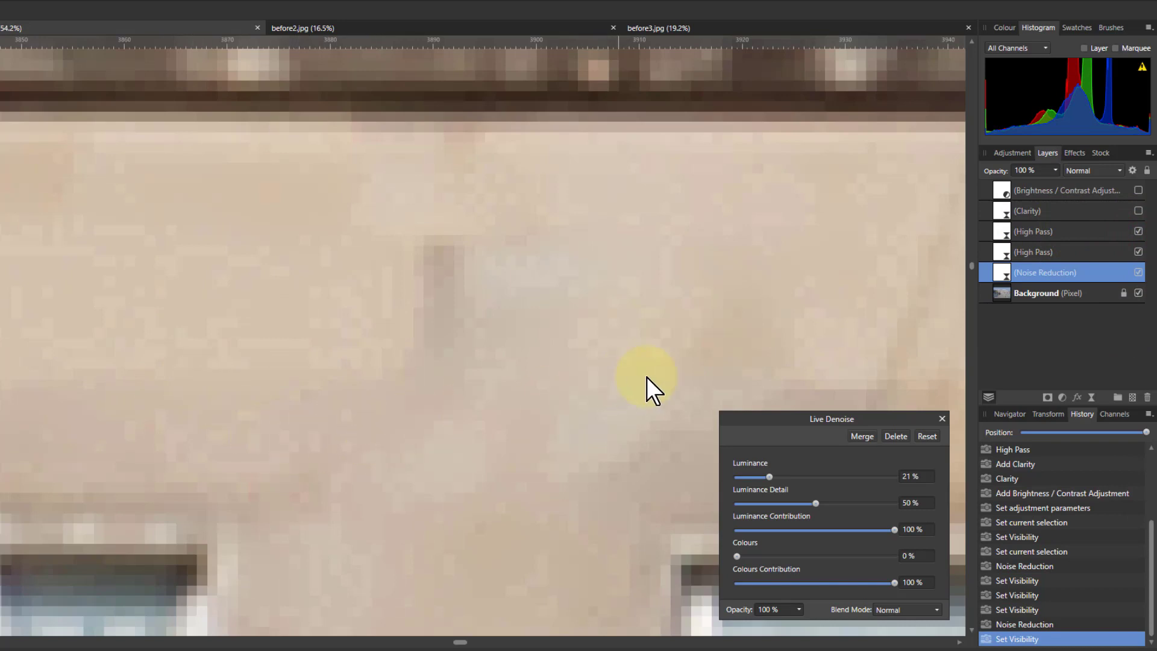
{"action": "left_click", "coordinate": [1010, 234]}
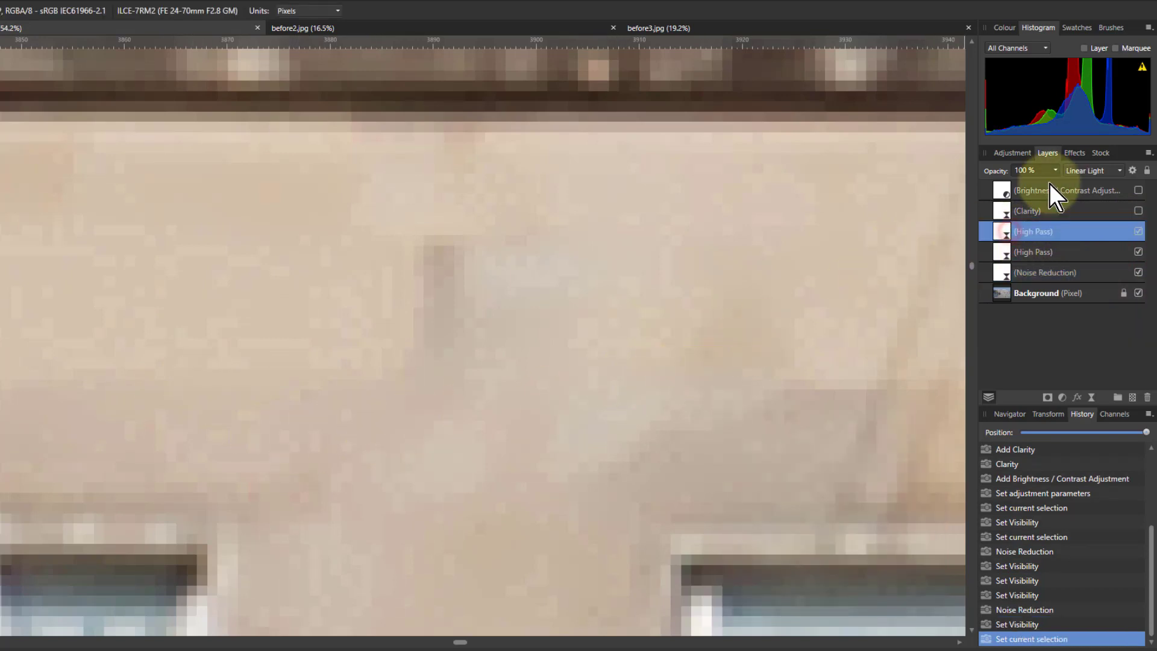
{"action": "left_click_drag", "start_coordinate": [1056, 175], "coordinate": [1052, 186]}
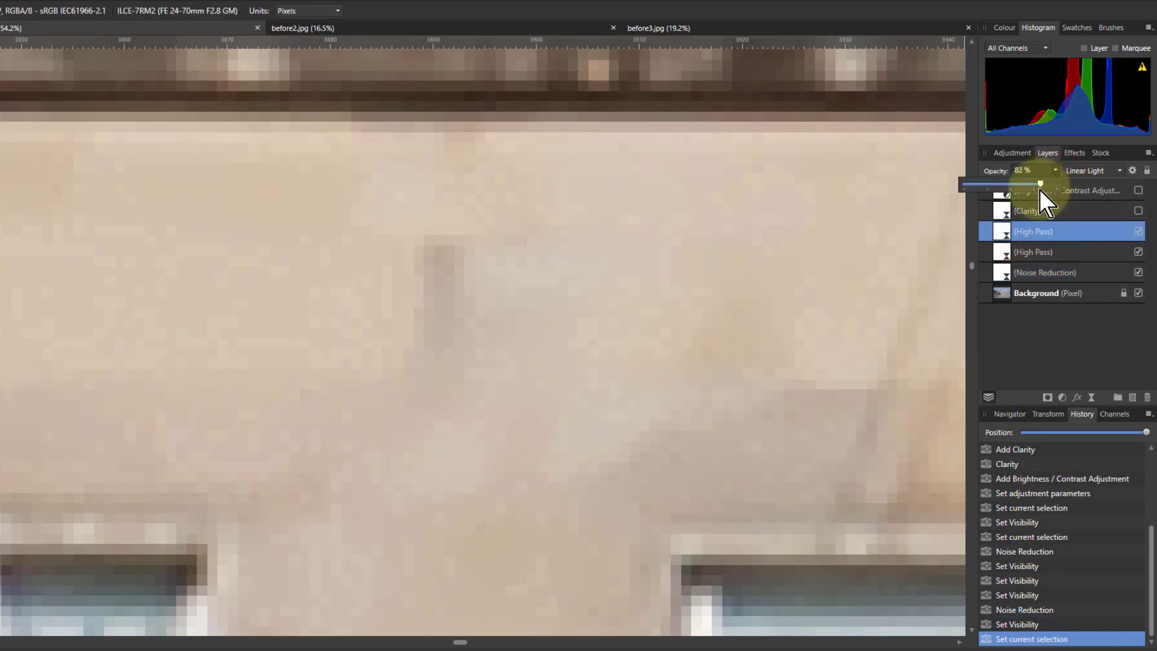
{"action": "left_click_drag", "start_coordinate": [997, 193], "coordinate": [993, 193]}
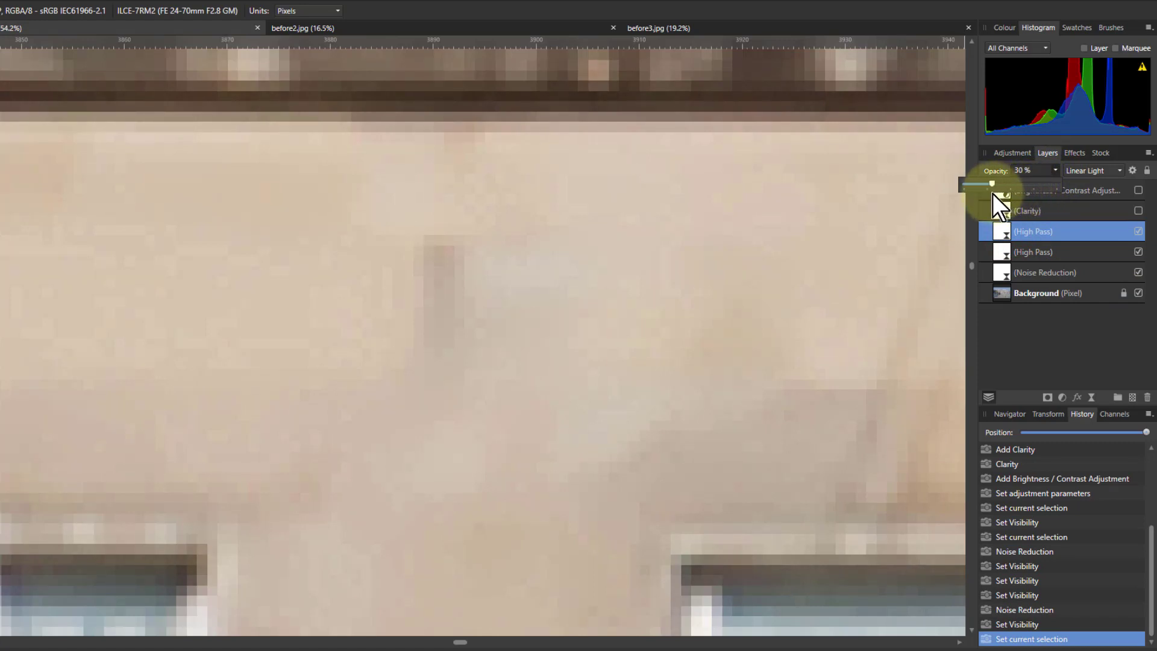
{"action": "left_click_drag", "start_coordinate": [990, 194], "coordinate": [990, 193]}
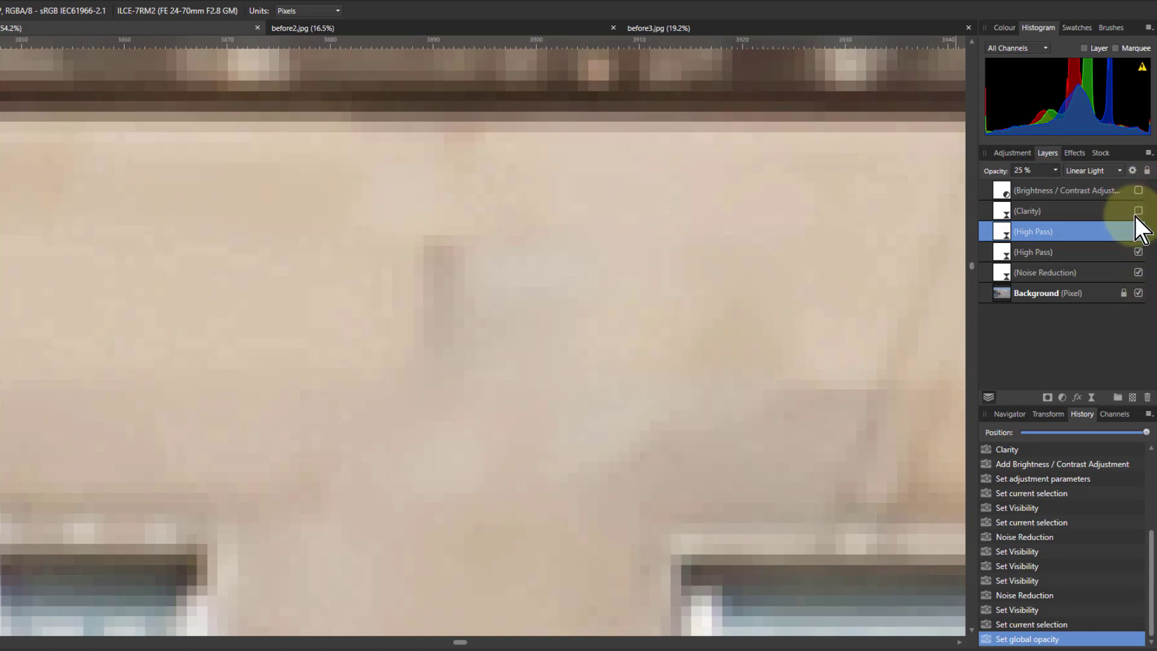
Turn the Clarity and Brightness / Contrast layers back on, then fit the whole harbour photo in view
{"action": "left_click_drag", "start_coordinate": [1140, 211], "coordinate": [1140, 232]}
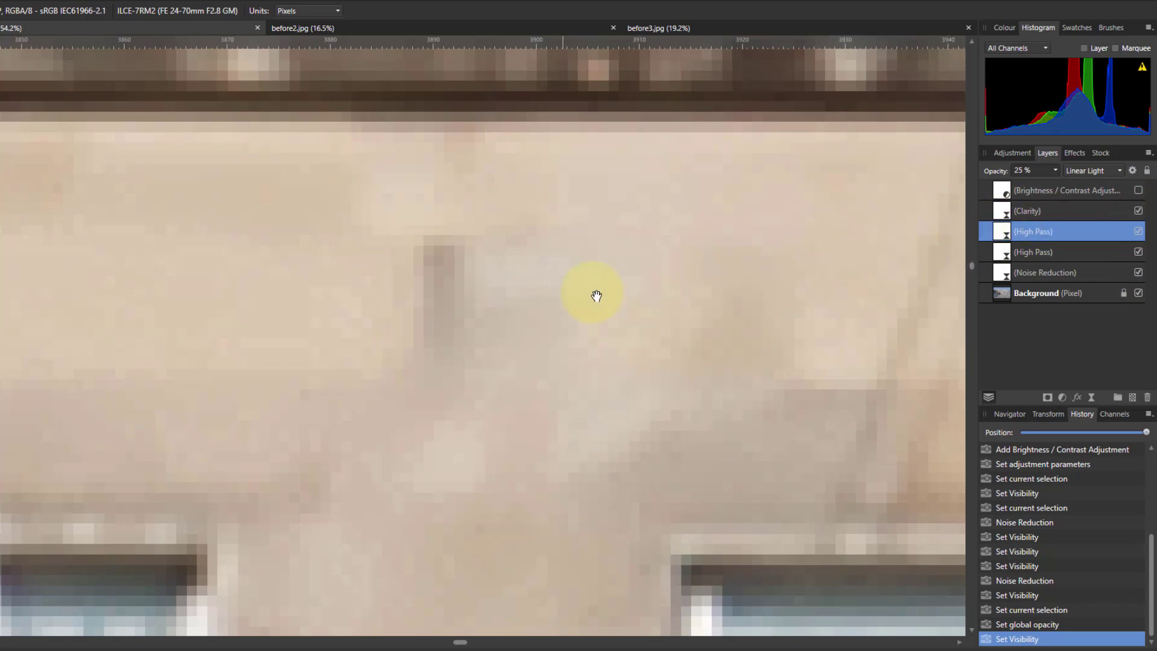
{"action": "left_click", "coordinate": [1138, 190]}
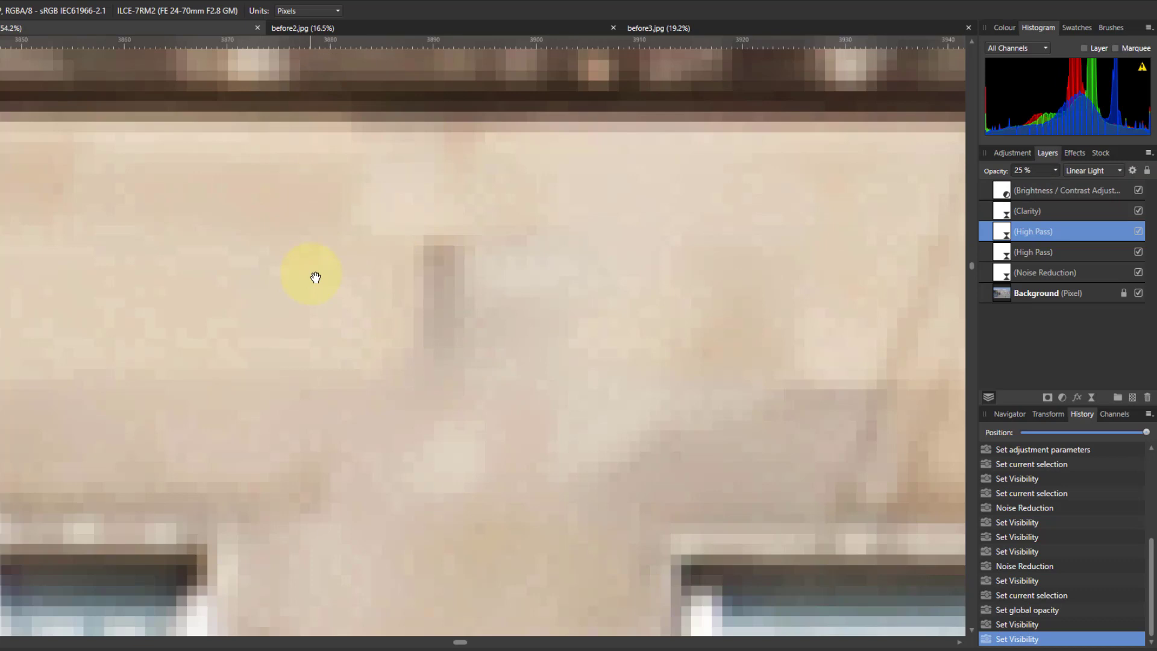
{"action": "key", "text": "ctrl+0"}
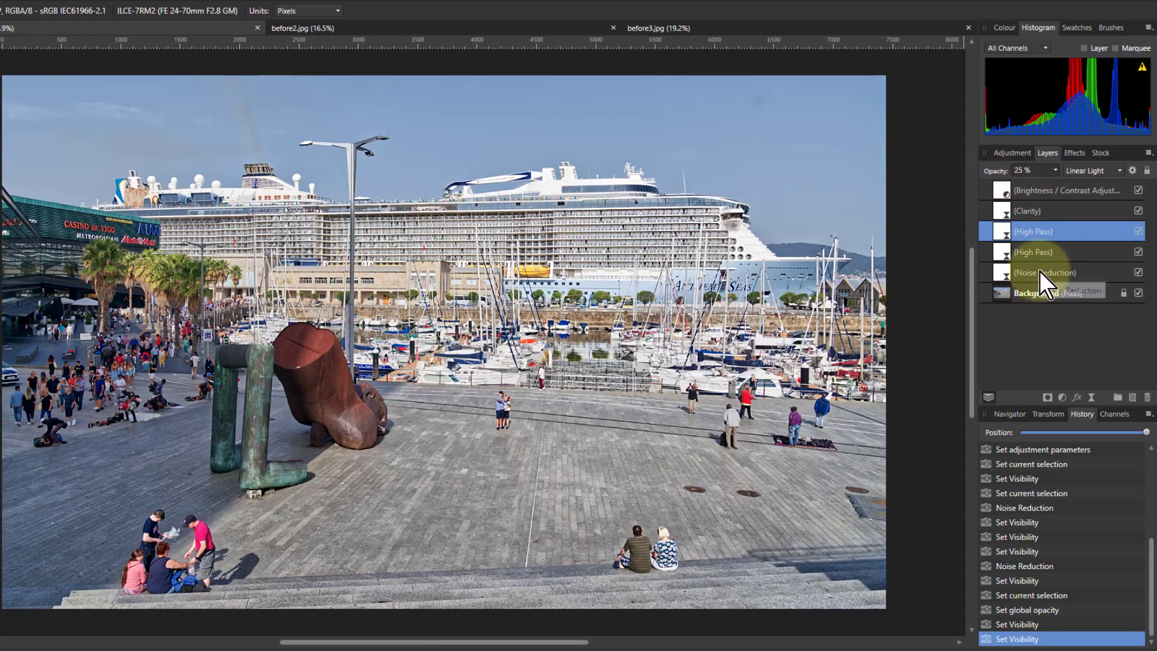
Copy all five filter and adjustment layers above the harbour photo's Background and paste them into before2.jpg
{"action": "left_click", "coordinate": [1038, 190]}
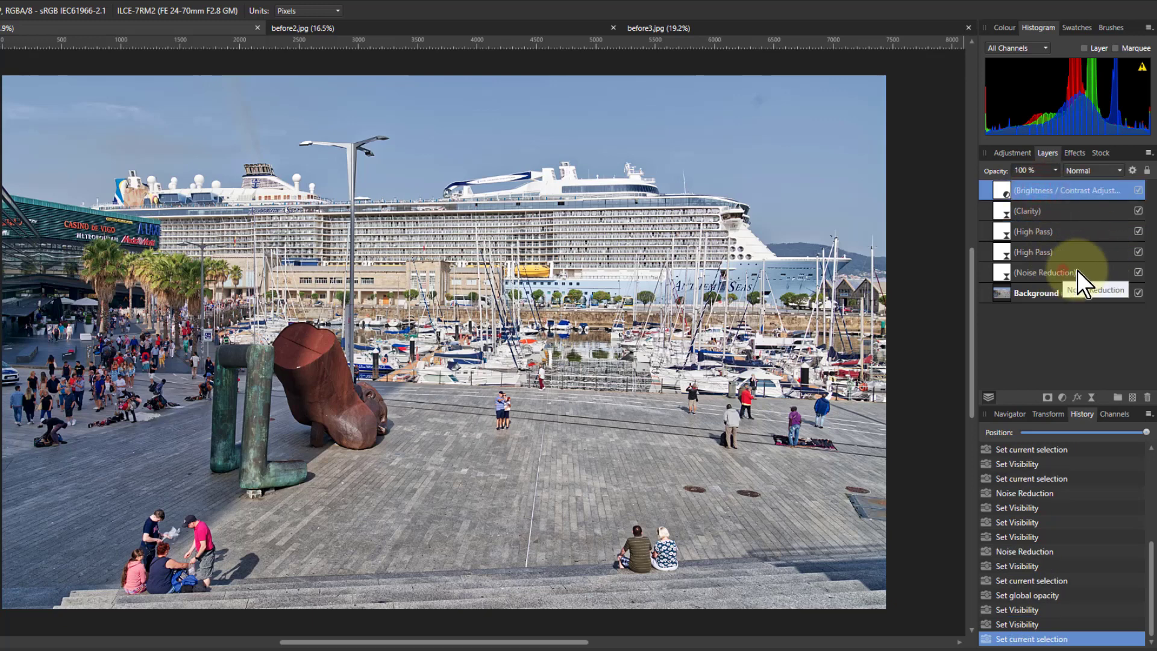
{"action": "left_click", "coordinate": [1062, 272], "text": "shift"}
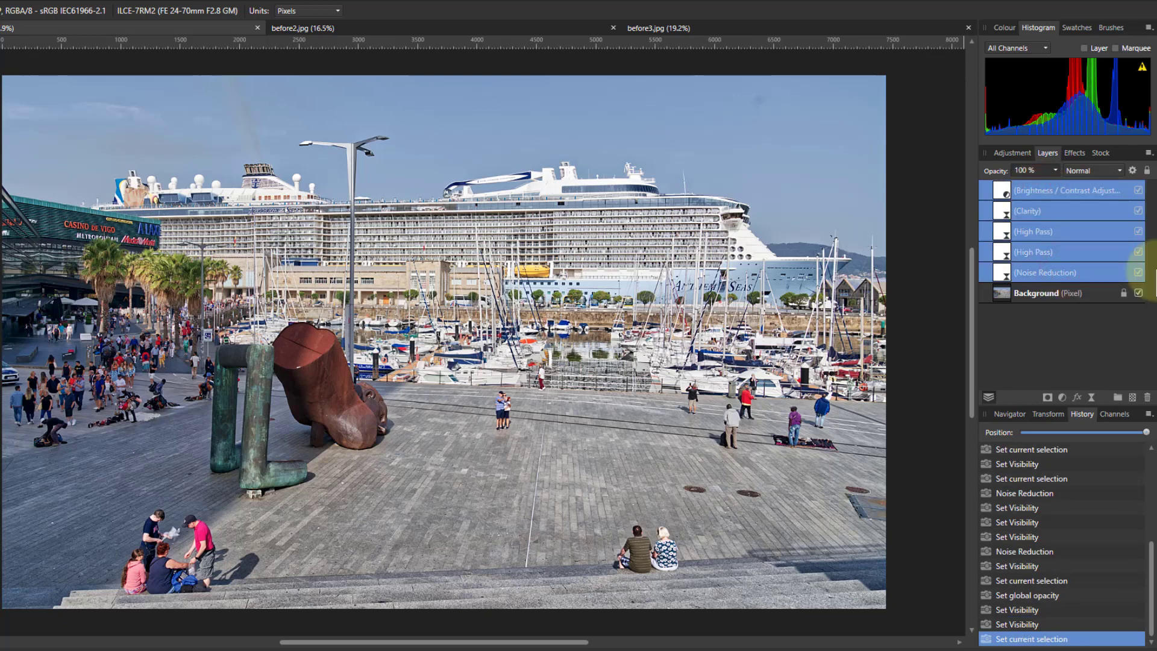
{"action": "left_click", "coordinate": [489, 29]}
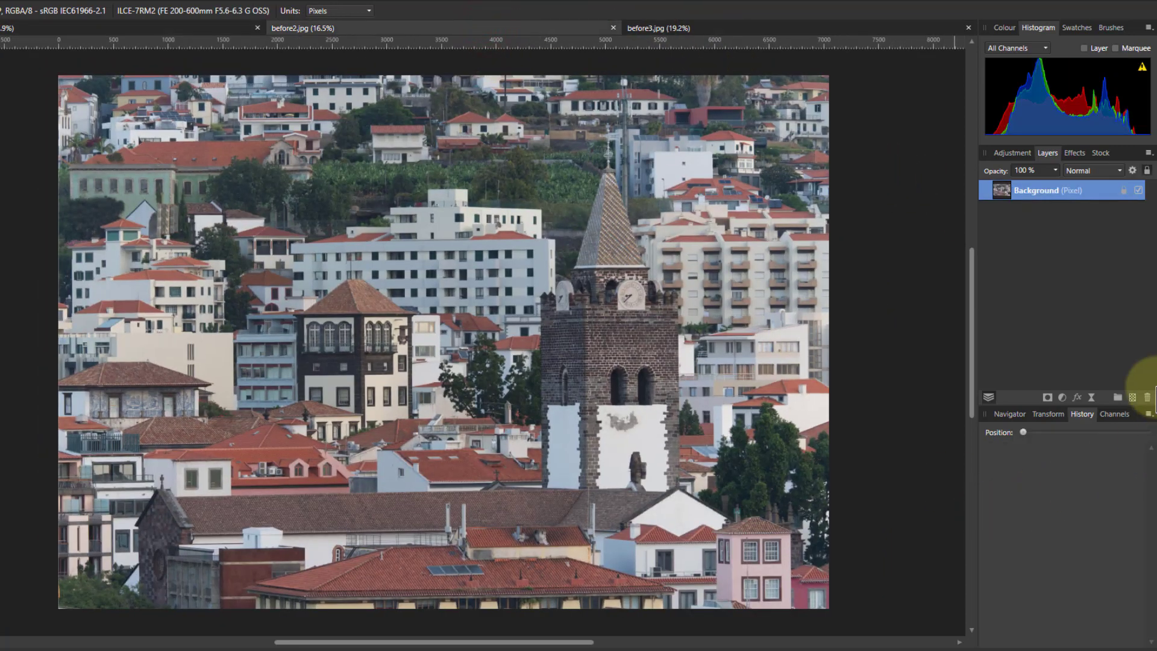
{"action": "key", "text": "ctrl+v"}
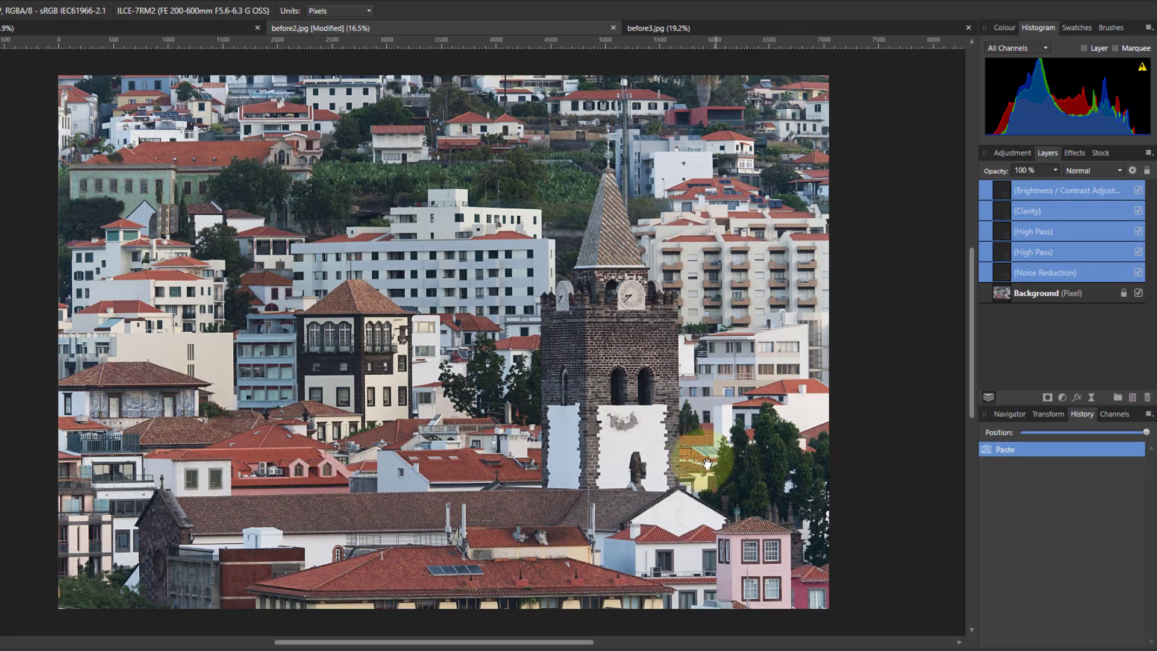
Raise the upper High Pass layer's opacity to 100% in before2.jpg while checking the building's walls and roof up close
{"action": "left_click", "coordinate": [1001, 230]}
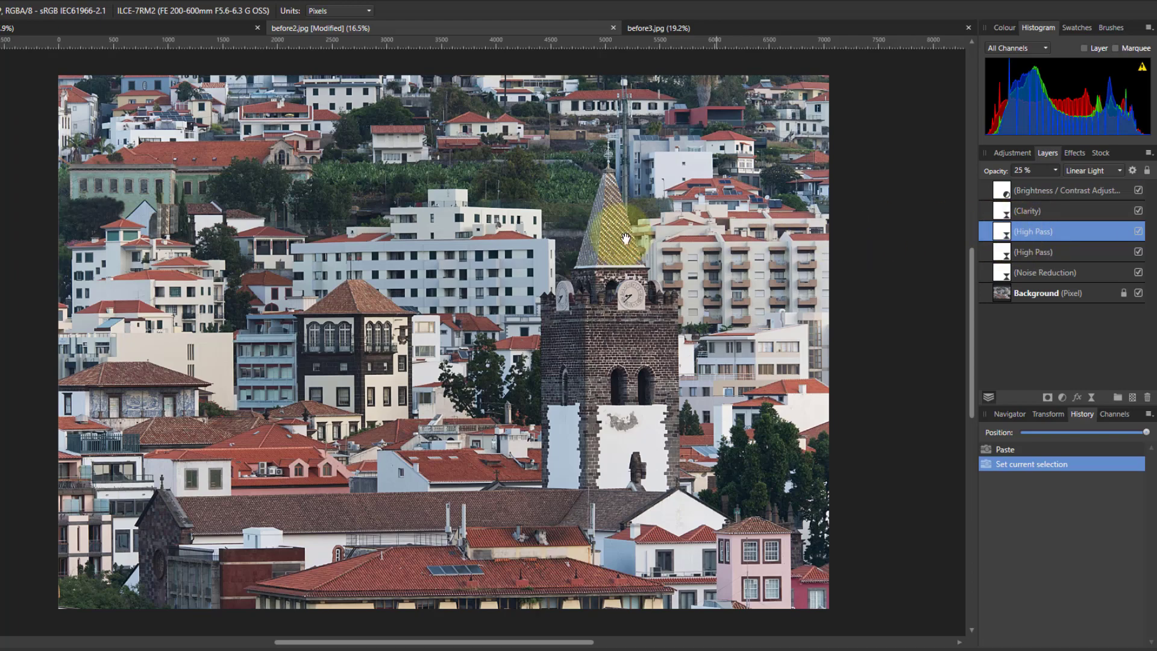
{"action": "scroll", "coordinate": [508, 245], "scroll_direction": "up", "scroll_amount": 10}
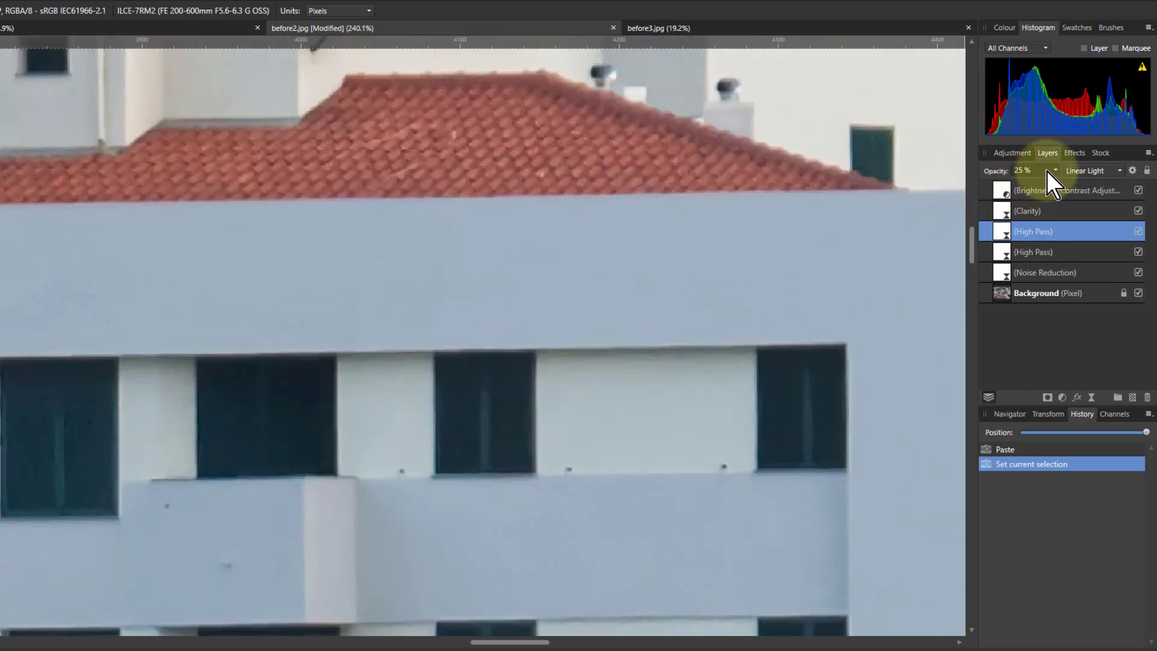
{"action": "left_click", "coordinate": [1056, 171]}
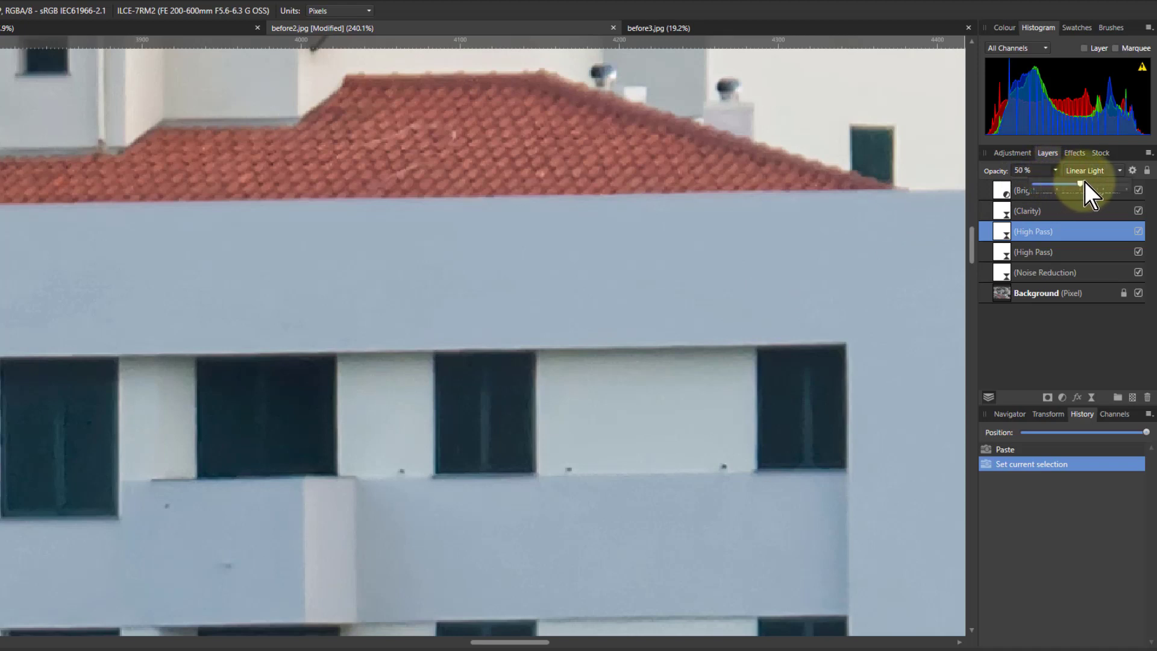
{"action": "left_click_drag", "start_coordinate": [1127, 182], "coordinate": [1139, 182]}
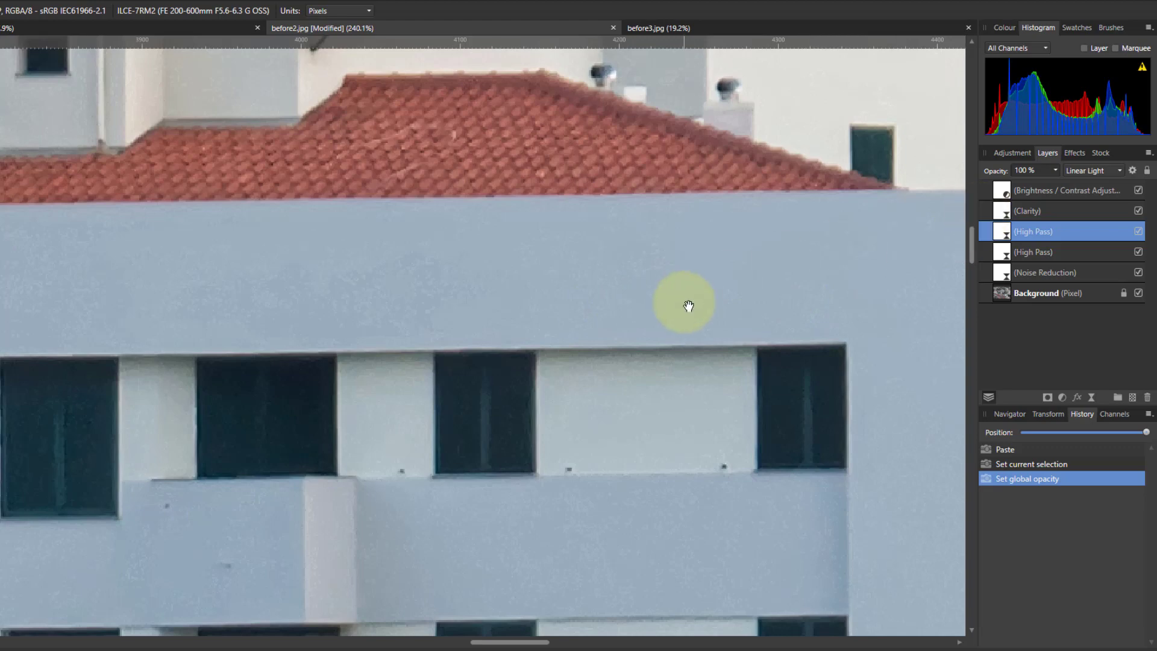
{"action": "key", "text": "ctrl+0"}
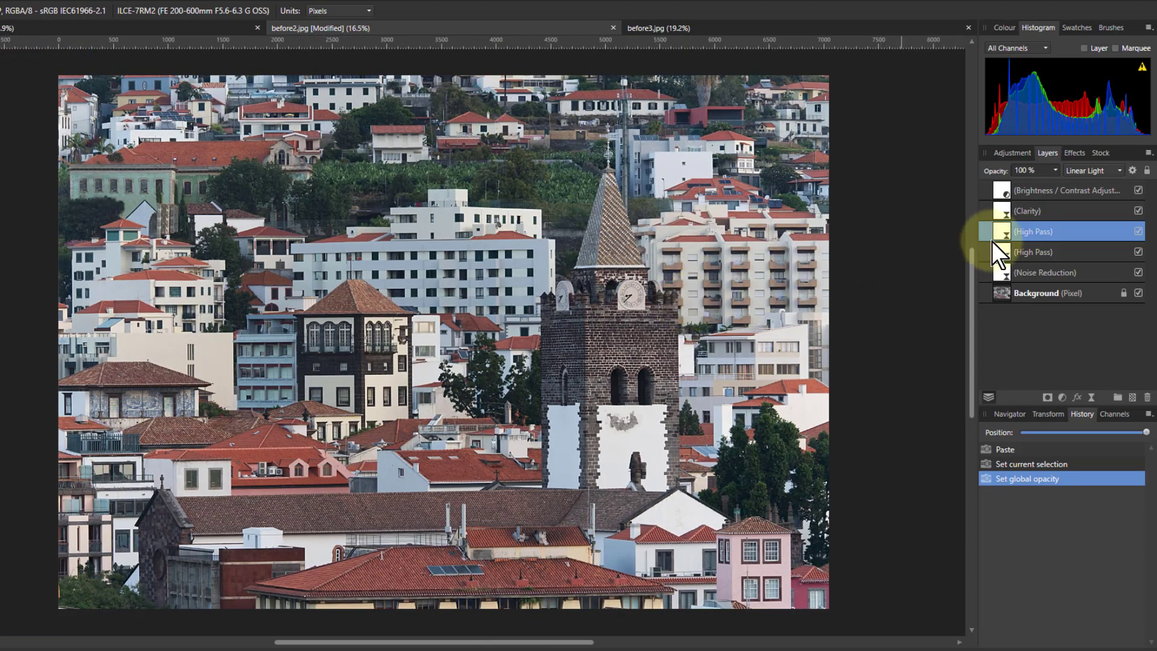
Copy the five layers above the Background in before2.jpg into before3.jpg and select the pasted Noise Reduction layer
{"action": "left_click", "coordinate": [1035, 190]}
{"action": "left_click", "coordinate": [1047, 272], "text": "shift"}
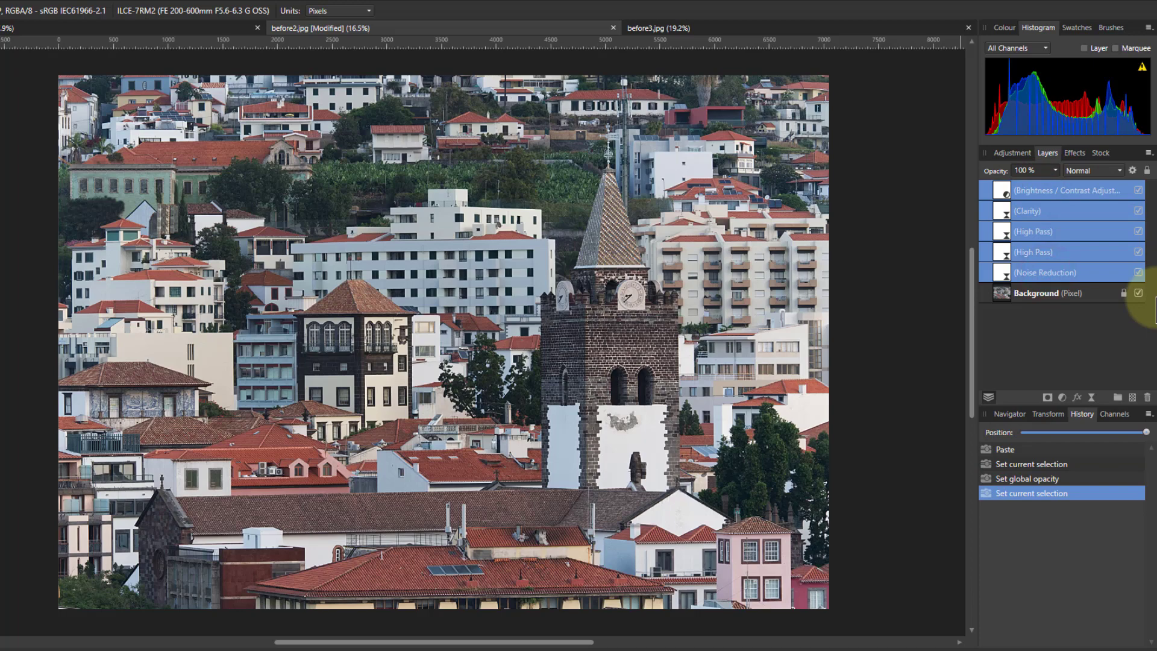
{"action": "left_click", "coordinate": [784, 29]}
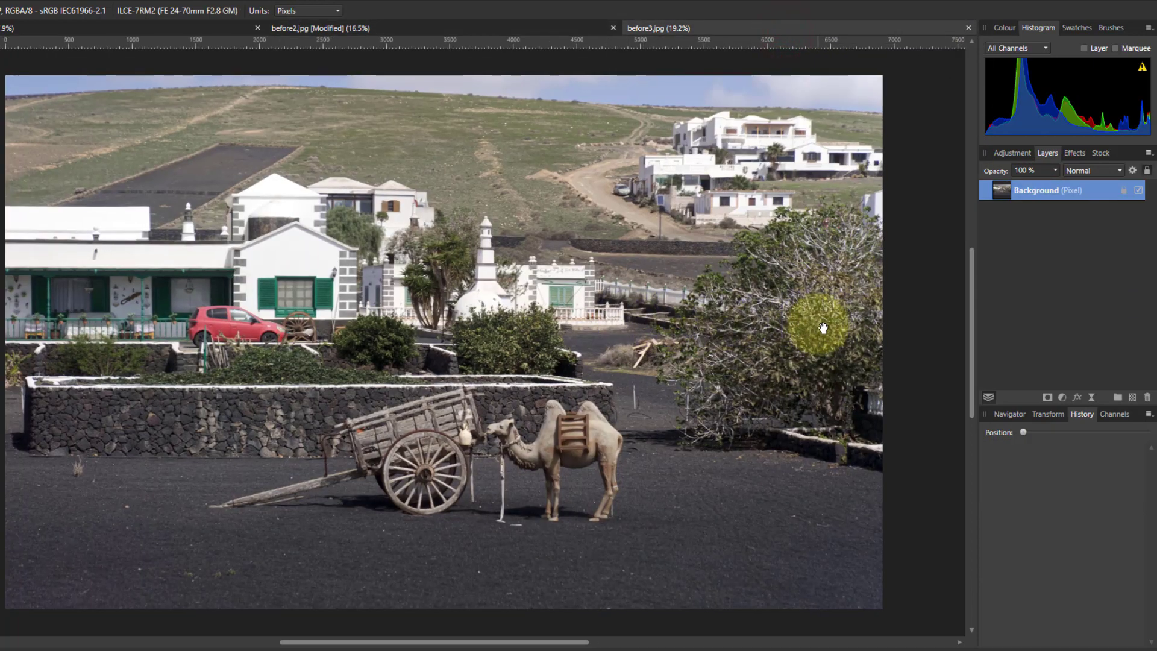
{"action": "key", "text": "ctrl+v"}
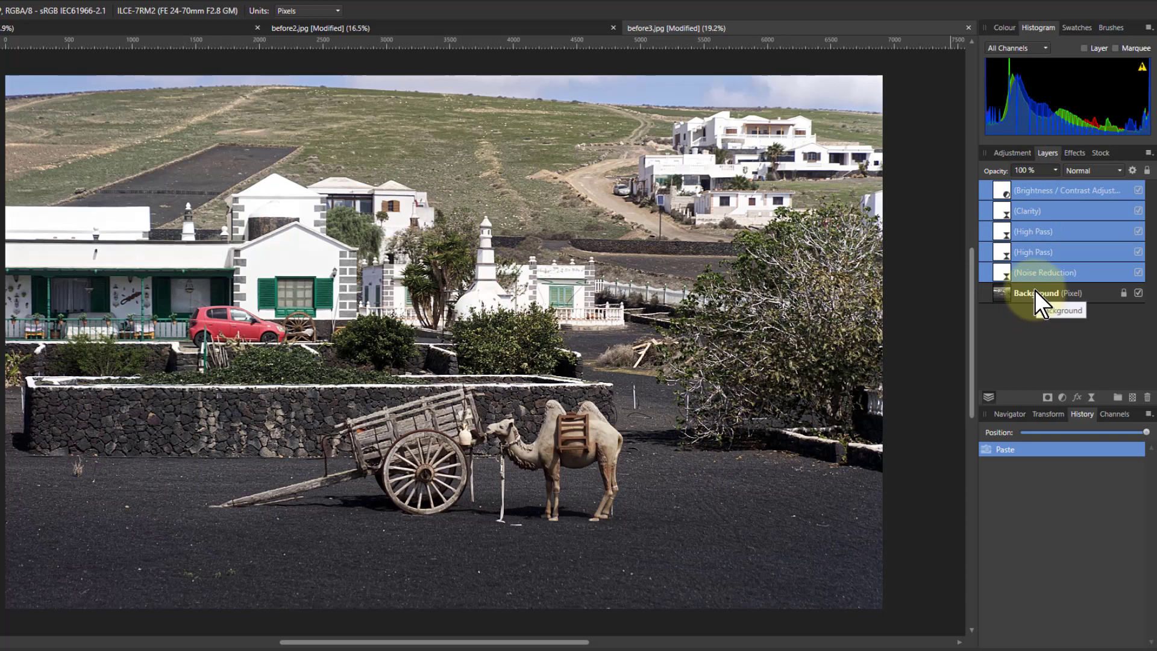
{"action": "left_click", "coordinate": [1028, 272]}
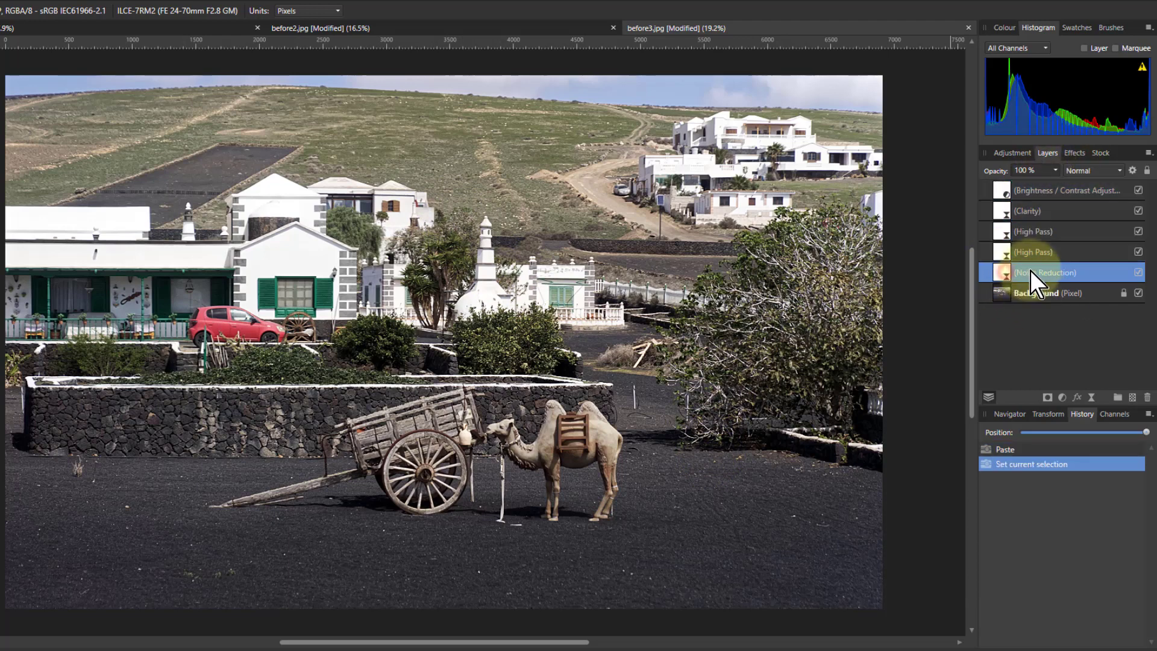